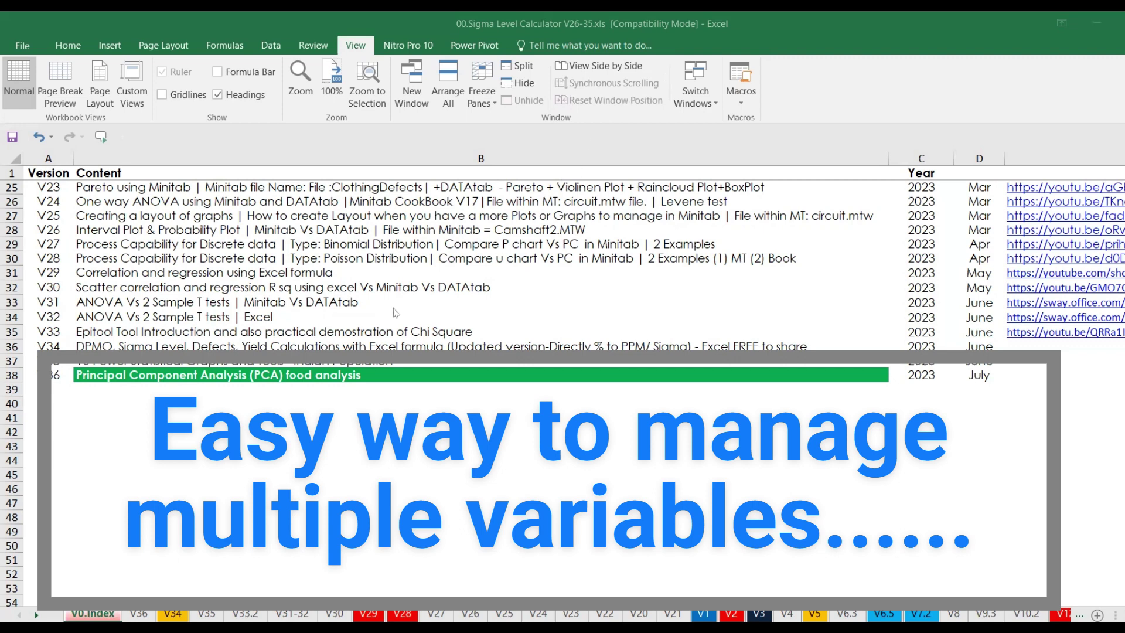
- Turn on filters for the header row of the V36 sheet's data and view the brand column's list of values
click(137, 614)
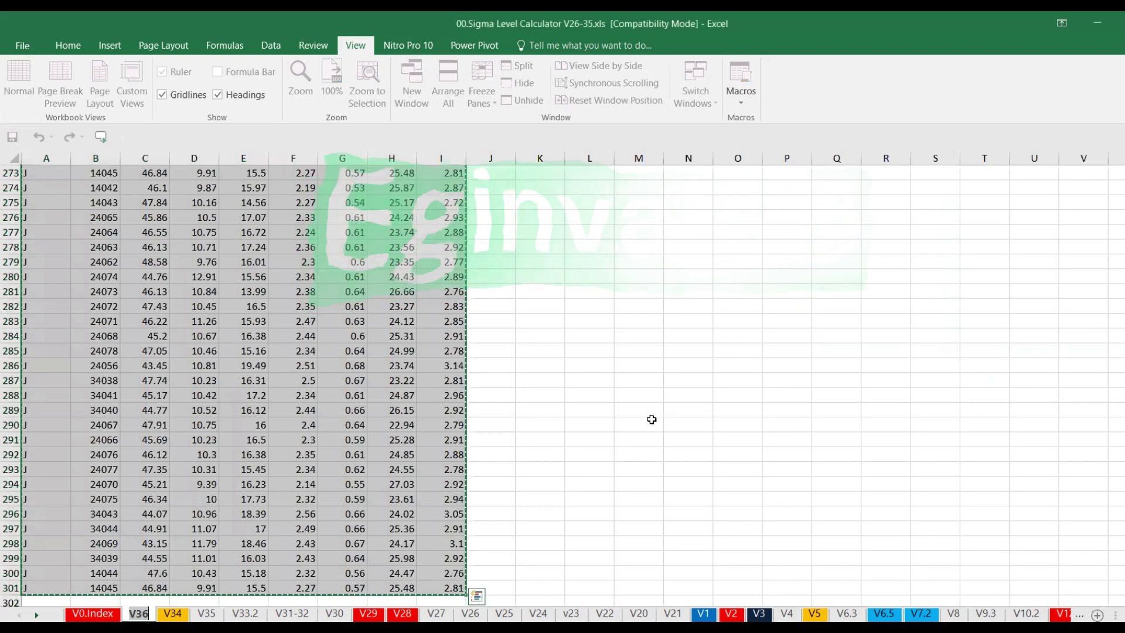
drag(1122, 586, 1122, 170)
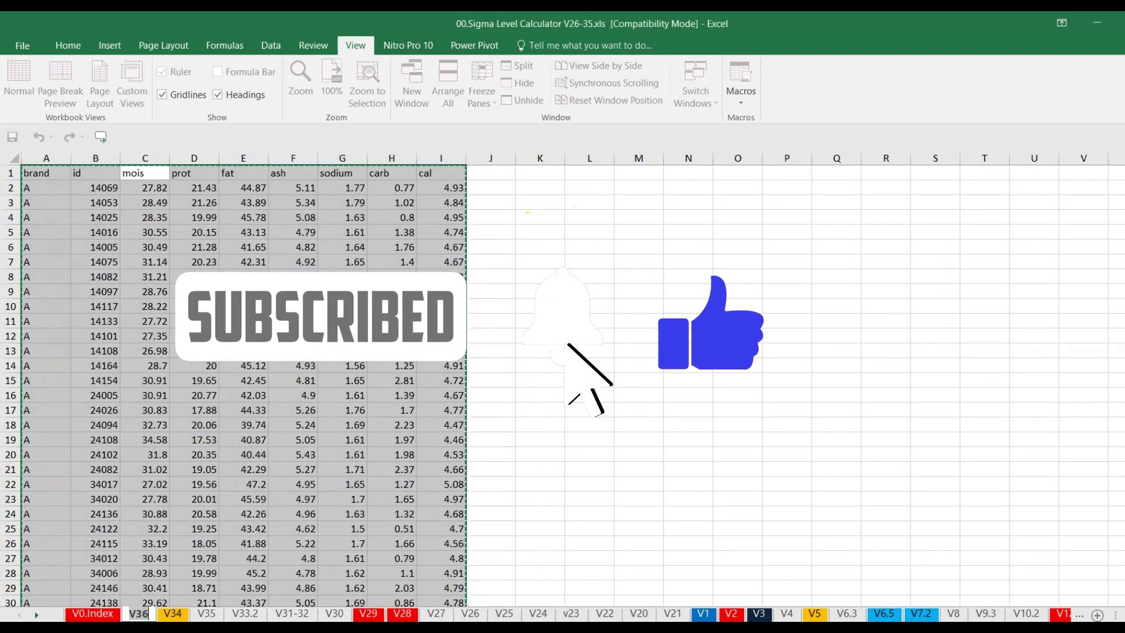
click(53, 174)
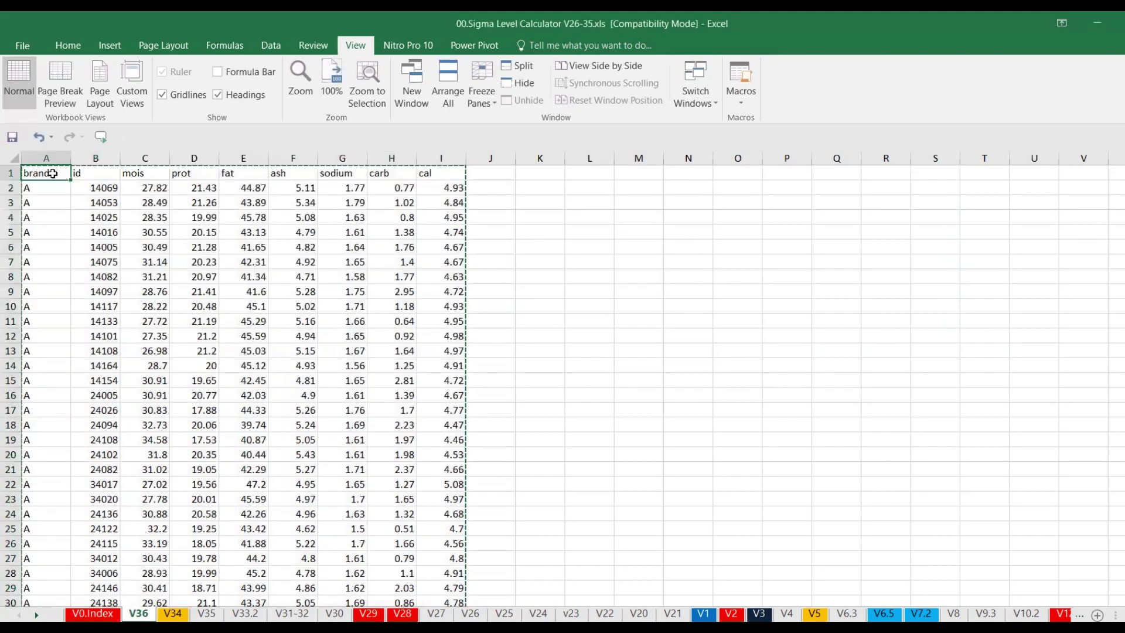
key(ctrl+shift+l)
click(63, 174)
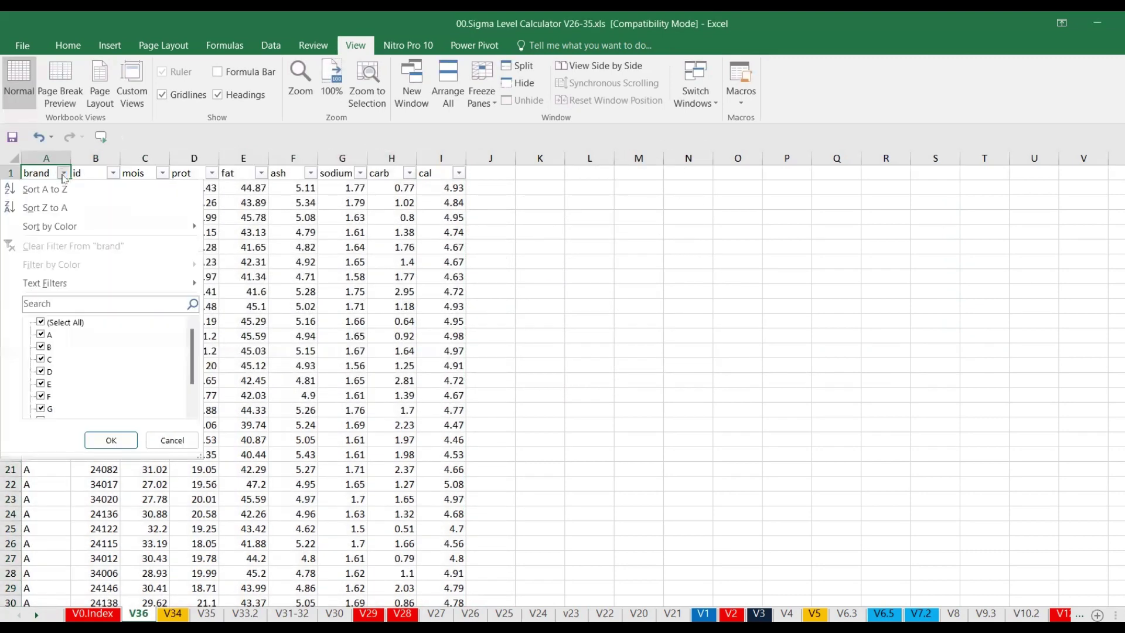
click(63, 174)
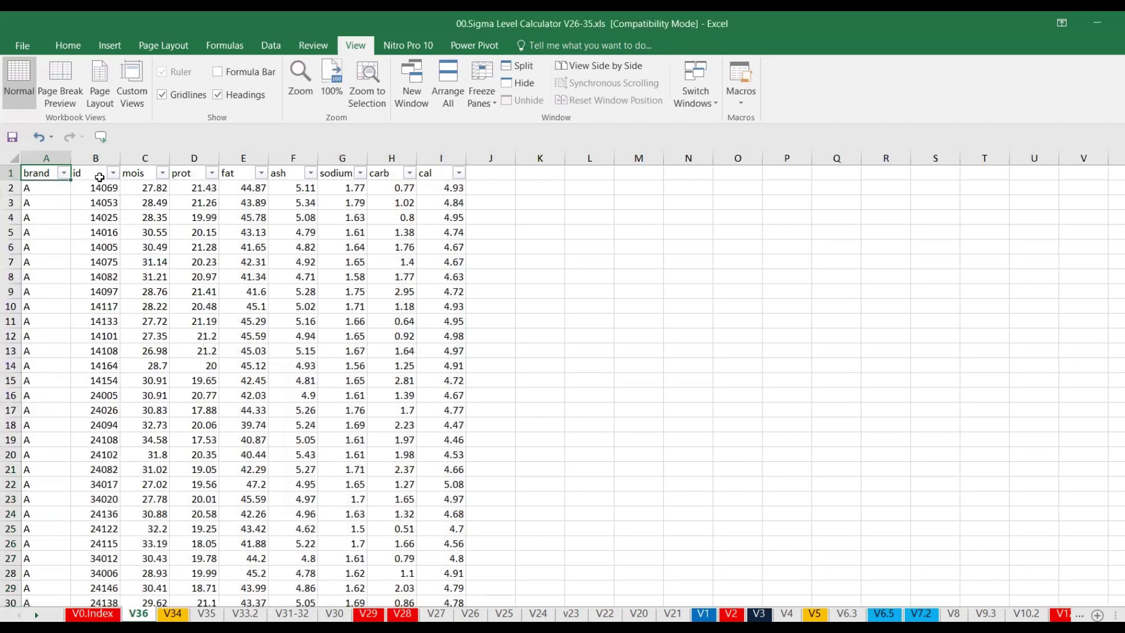
- Examine the id column header and select the seven variable headers from mois to cal
click(91, 173)
click(142, 175)
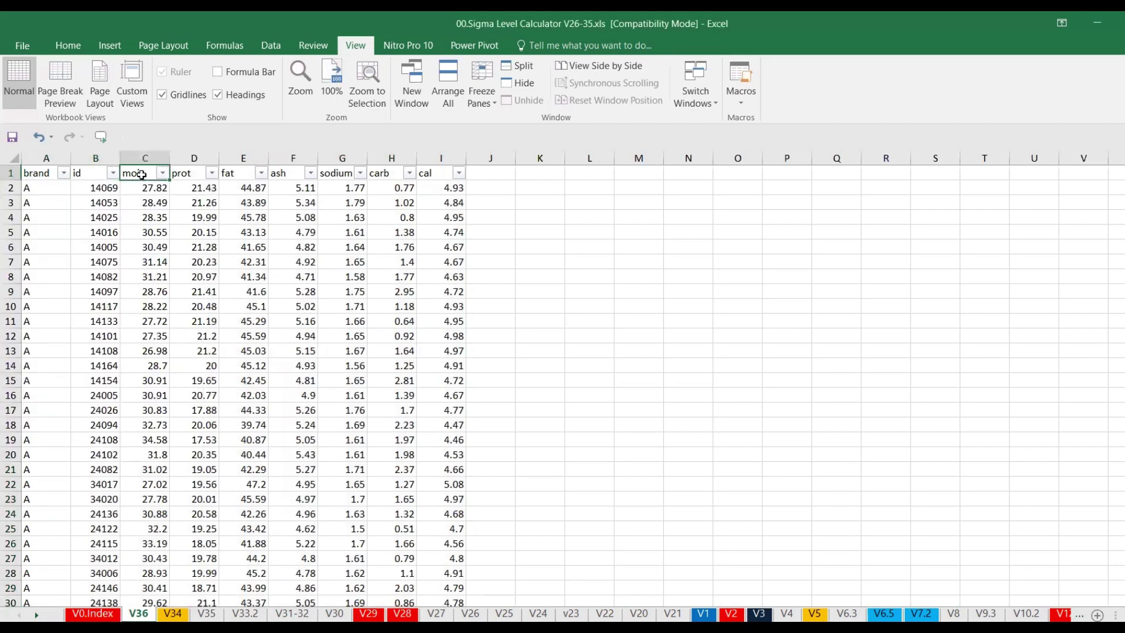
key(shift+Right)
key(shift+Right)
key(shift+Right)
key(shift+Right)
key(shift+Right)
key(shift+Right)
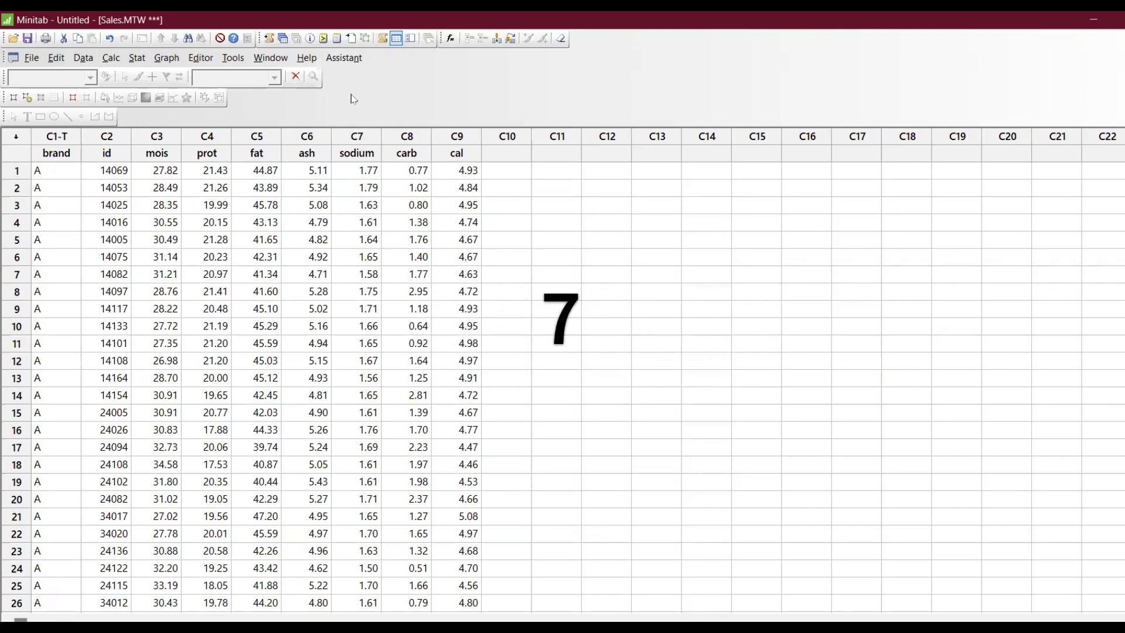
- In Minitab, start a multivariate Principal Components analysis with columns mois through cal as the variables
click(138, 58)
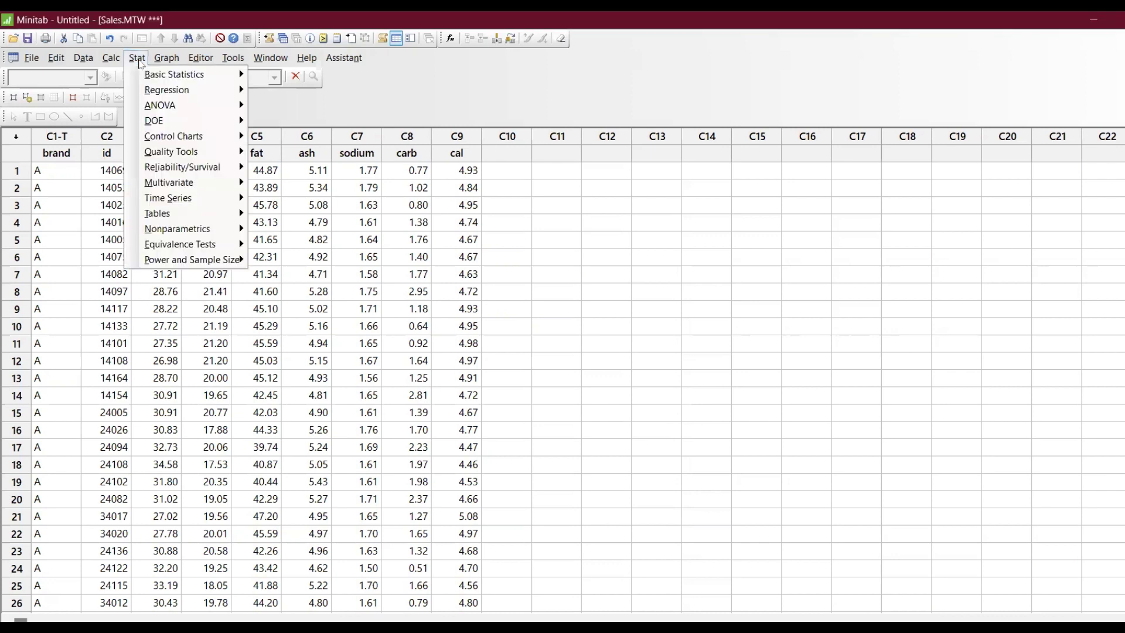
mouse_move(170, 184)
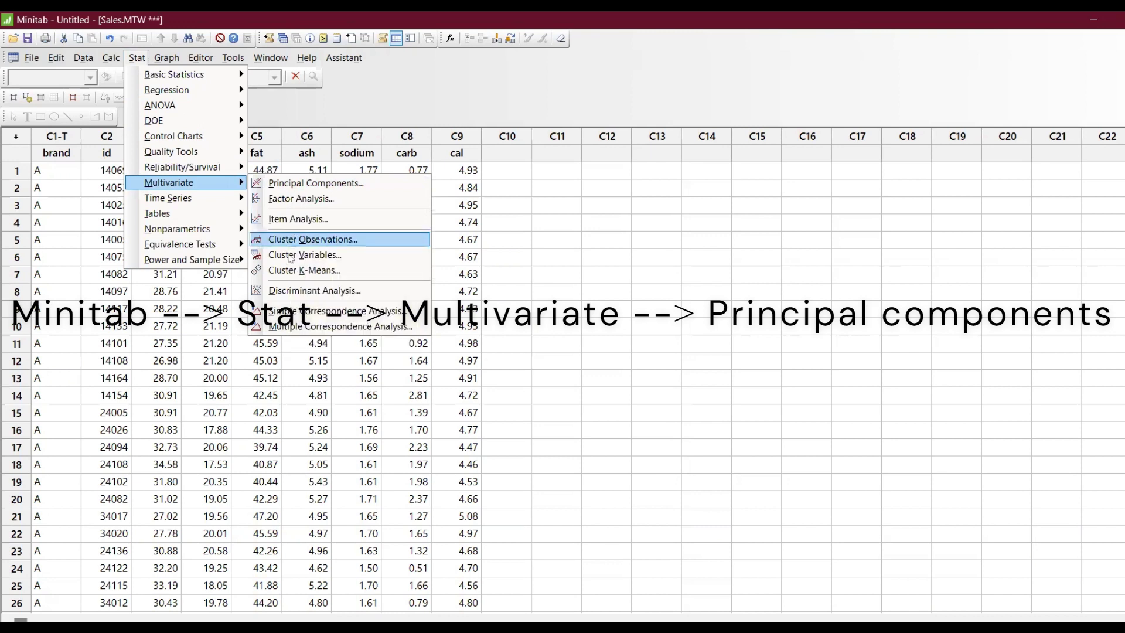
click(290, 183)
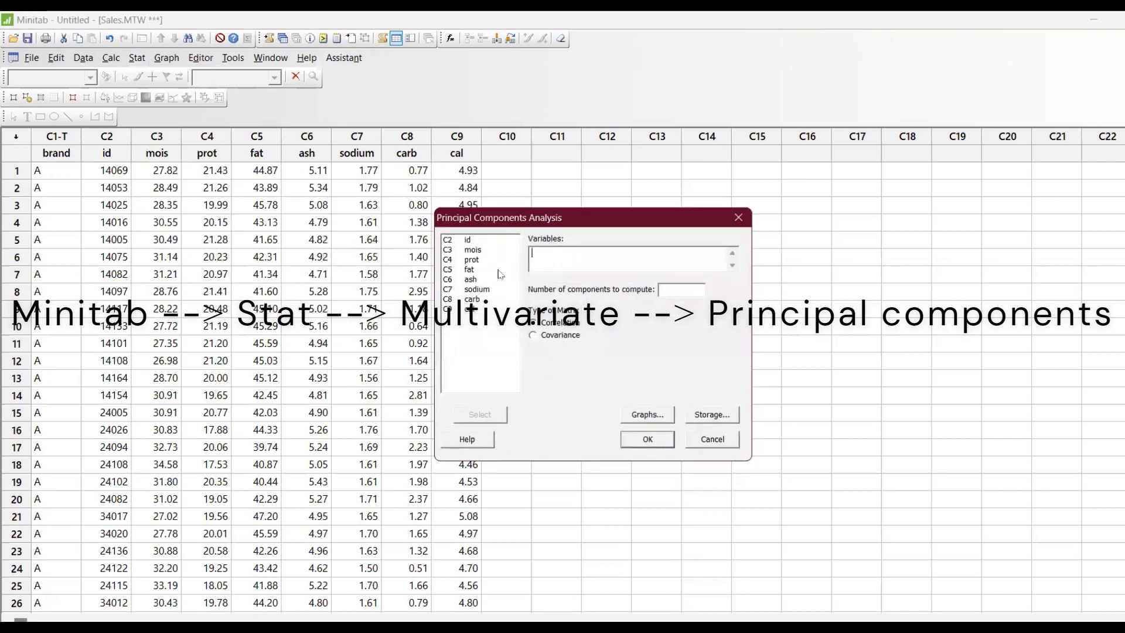
click(474, 251)
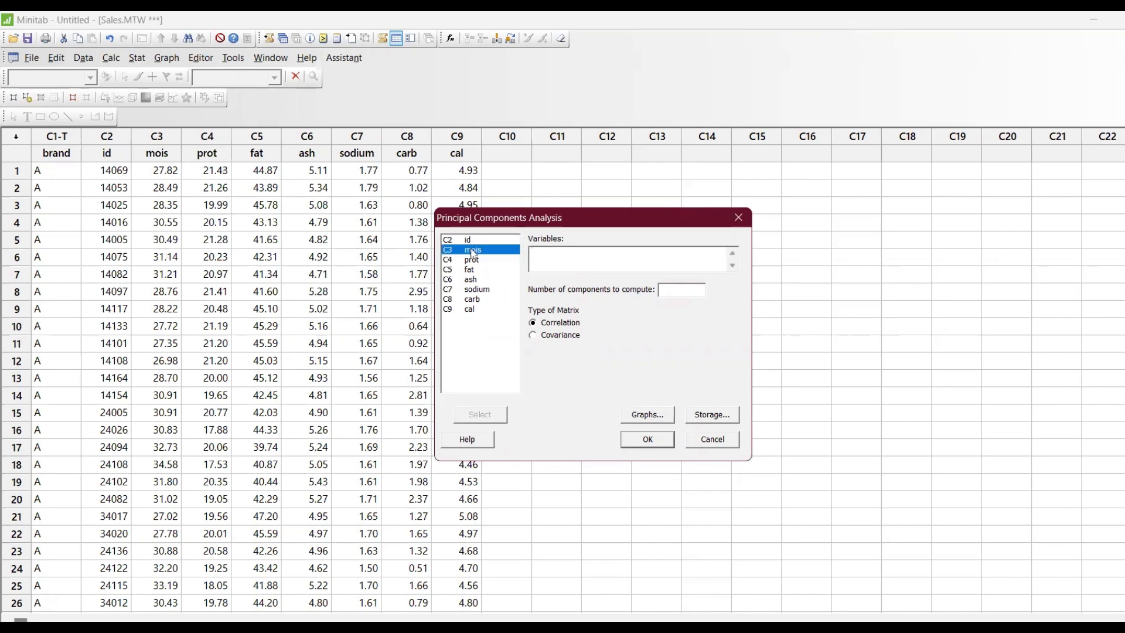
key(shift+Down)
key(shift+Down)
key(shift+Down)
key(shift+Down)
key(shift+Down)
key(shift+Down)
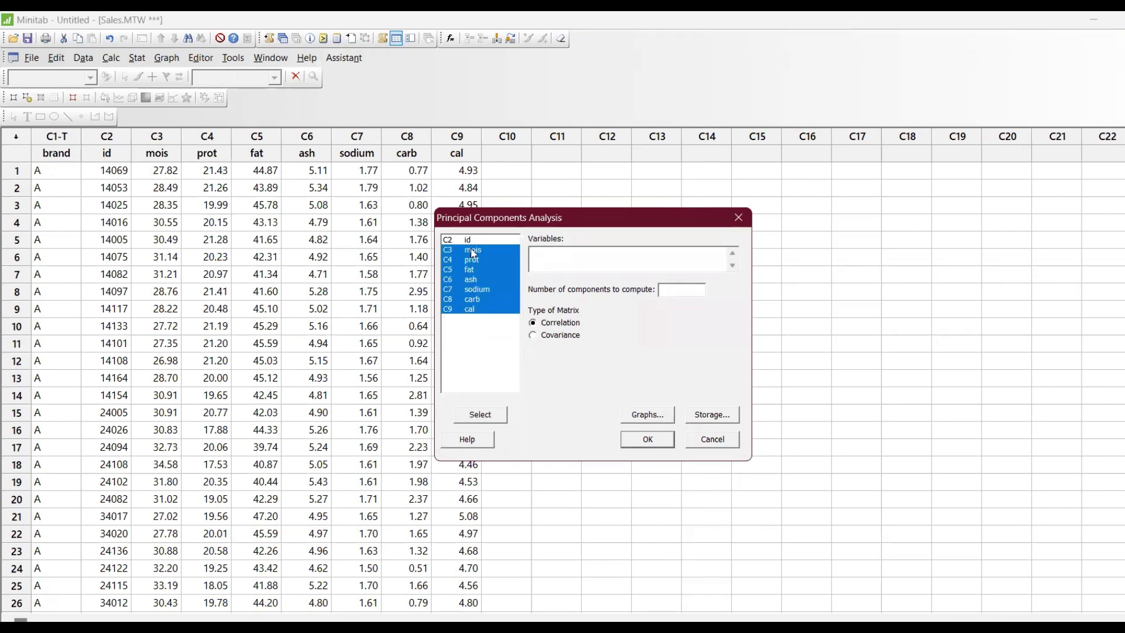
click(491, 414)
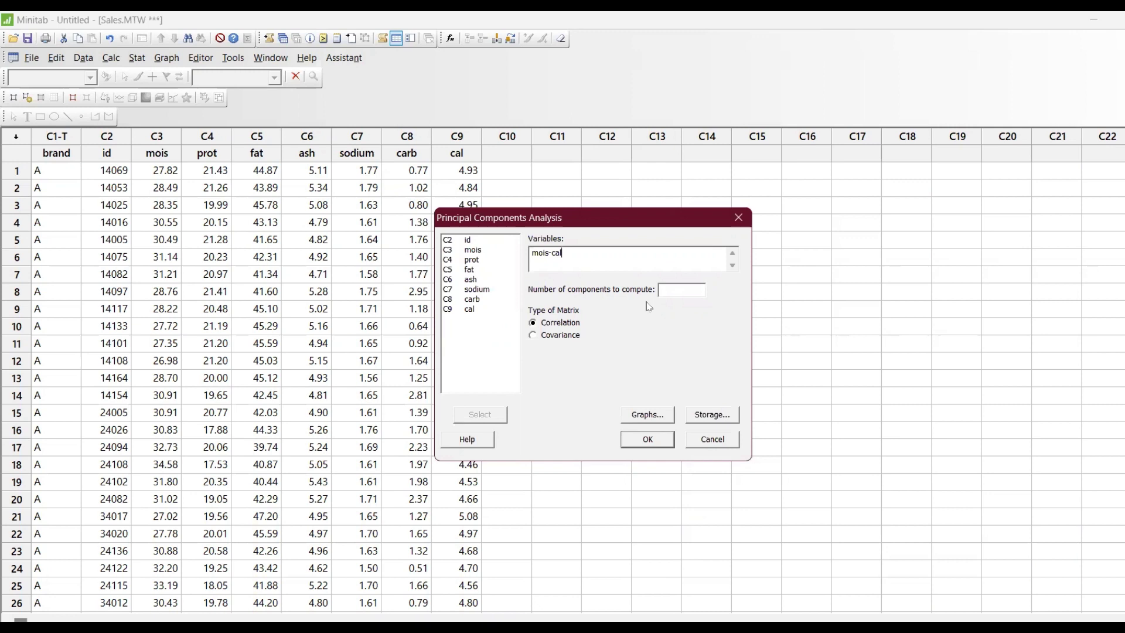
- Enable the scree, score, loading, biplot and outlier plots and run the correlation-matrix analysis without storing any results
click(680, 285)
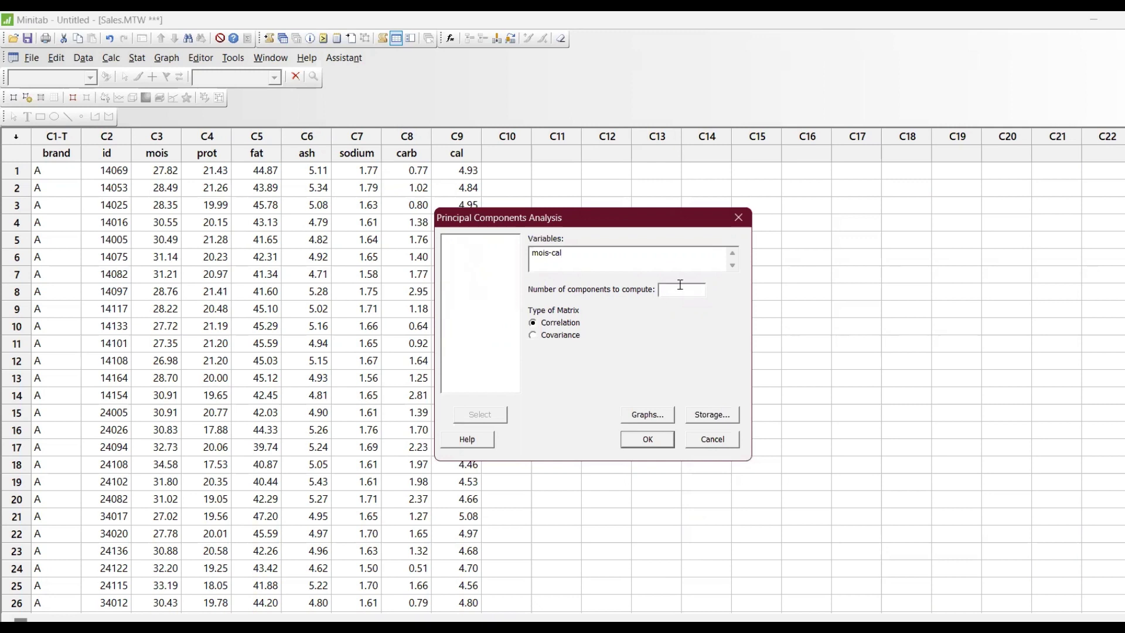
click(649, 415)
click(497, 313)
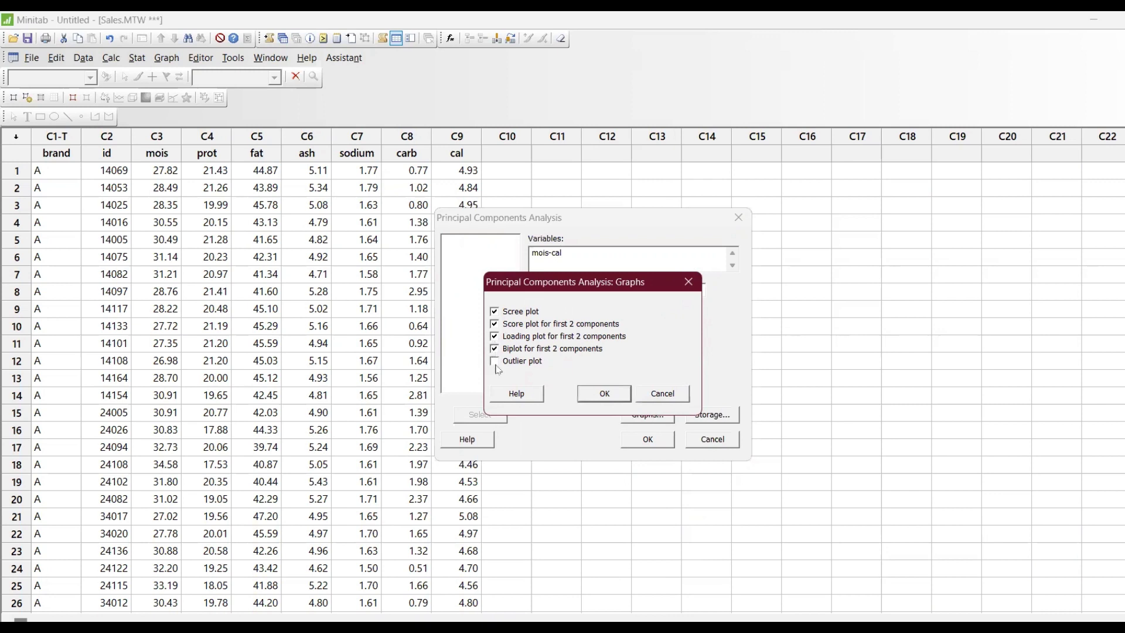
click(607, 393)
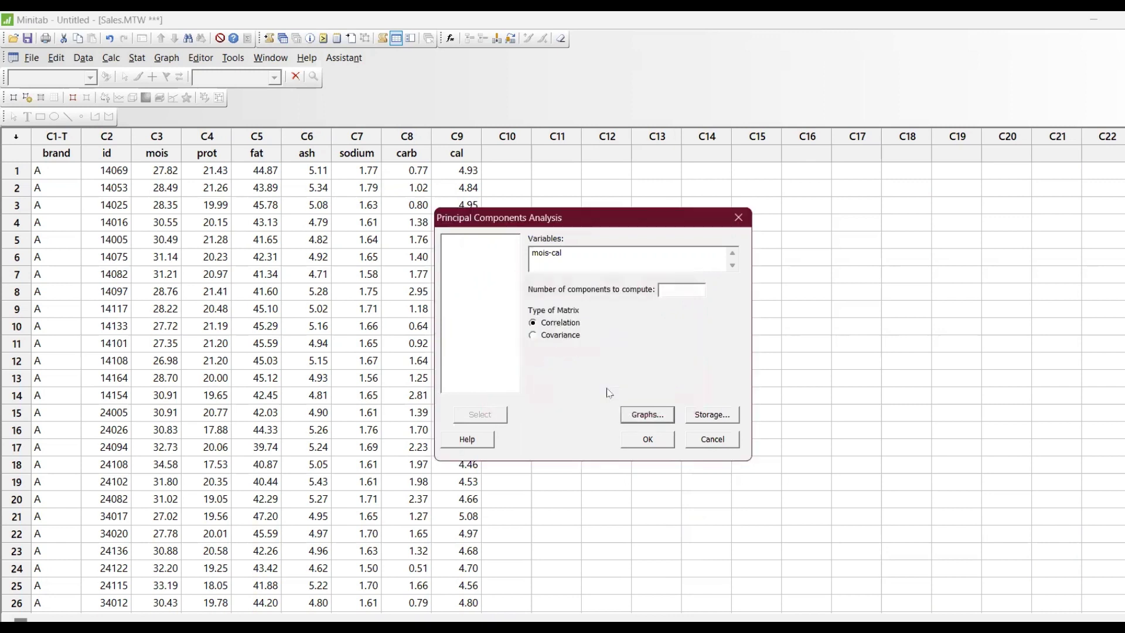
click(709, 417)
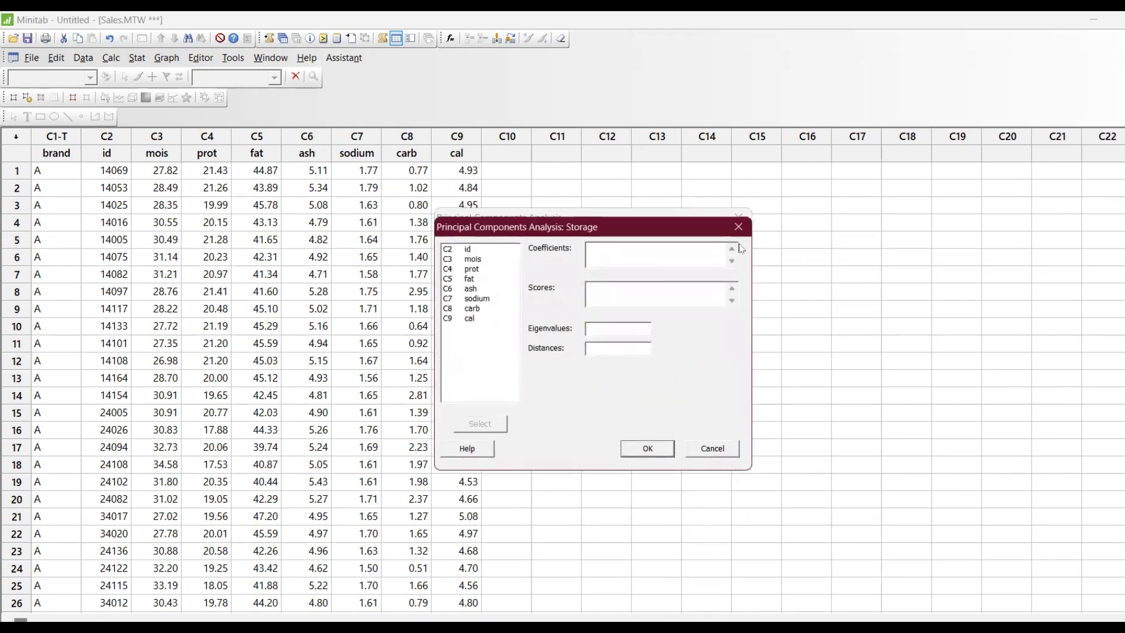
click(739, 227)
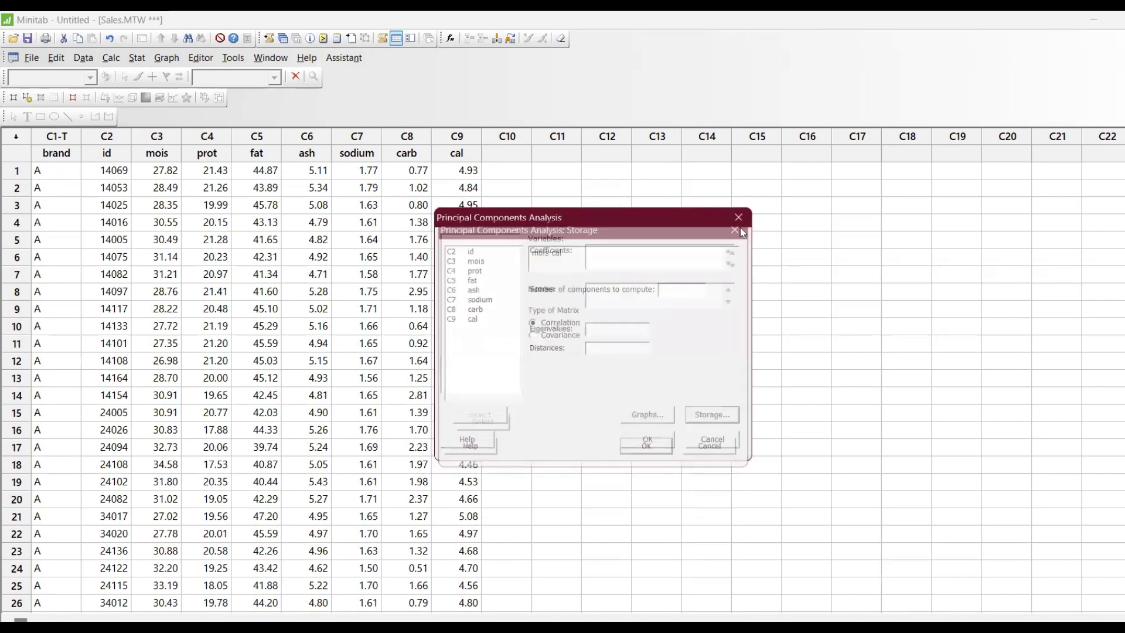
click(665, 443)
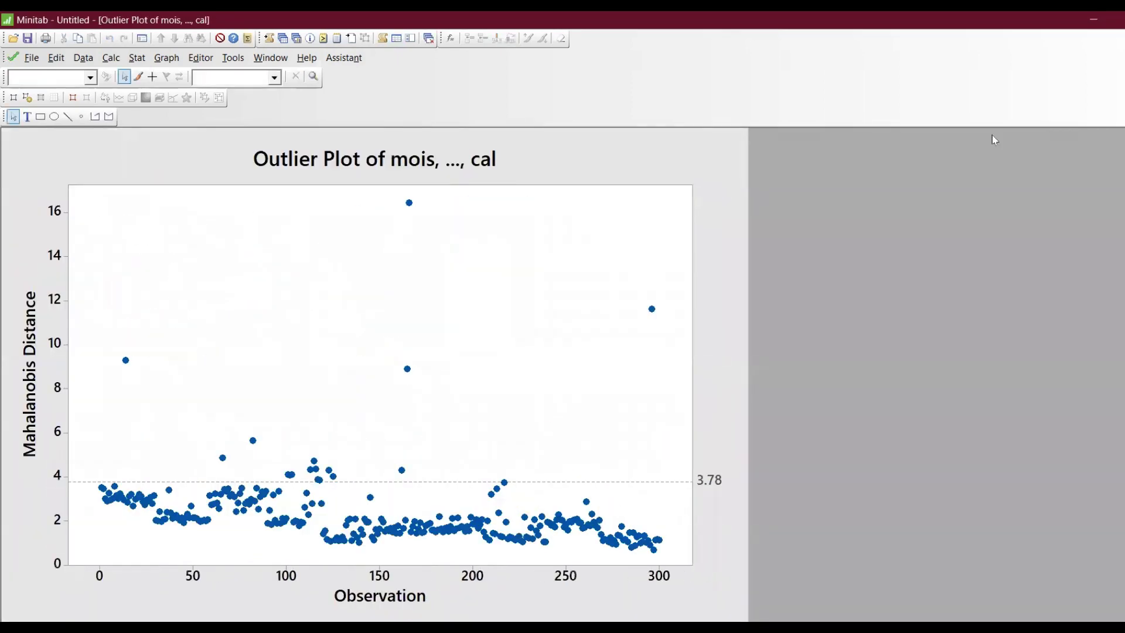
- Restore the maximized graph windows to normal size and spread the outlier plot, biplot and loading plot apart
key(ctrl+F5)
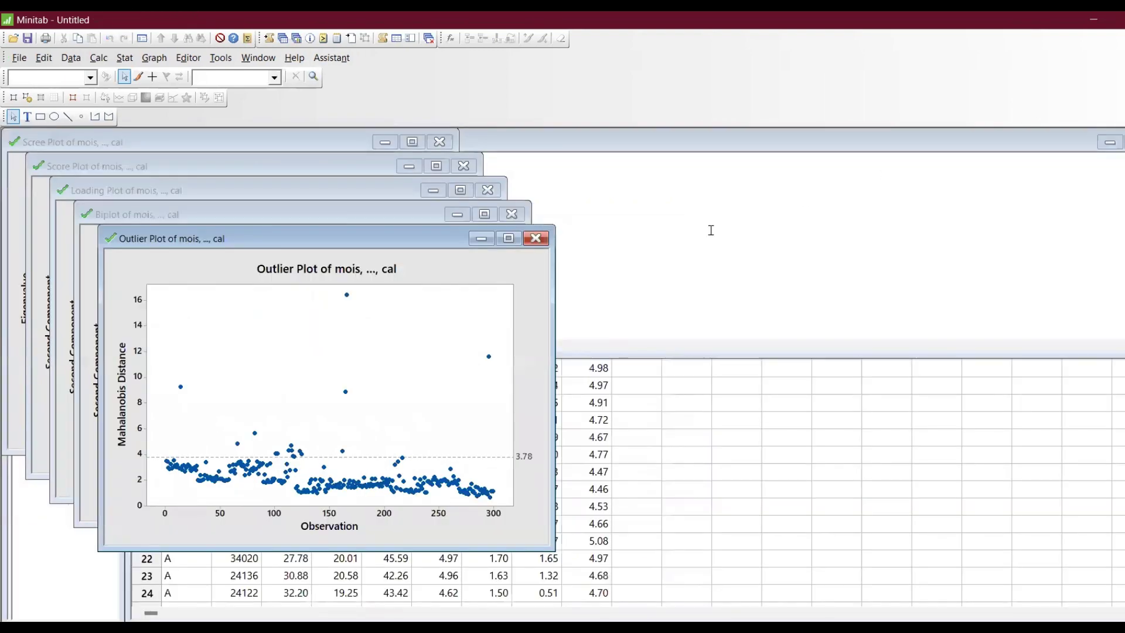
click(473, 221)
drag(472, 221, 533, 248)
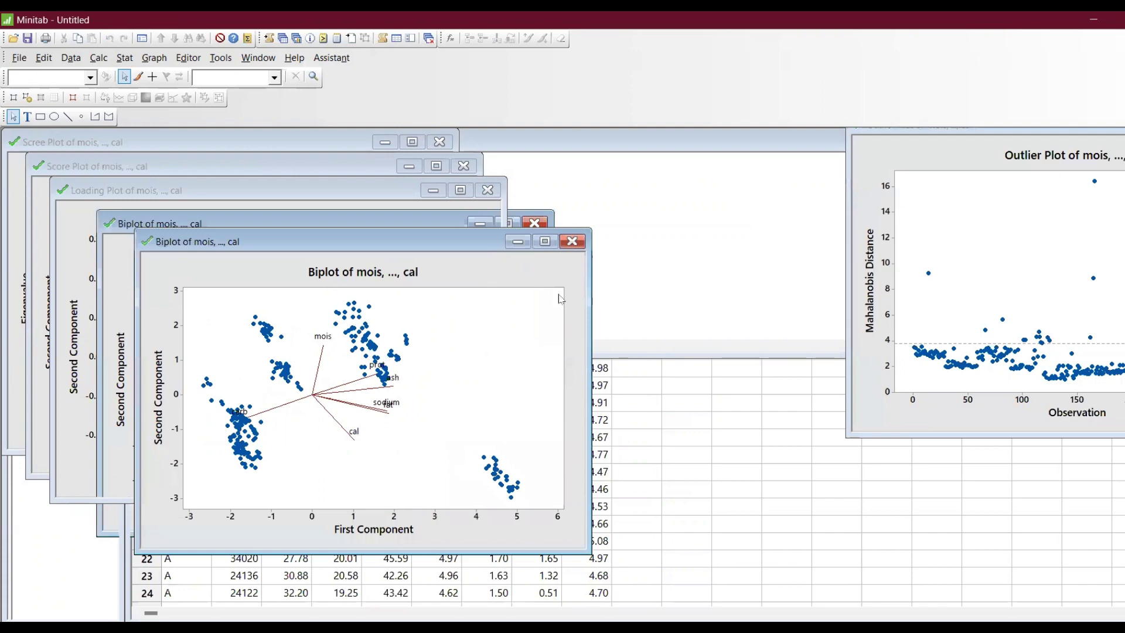
click(359, 244)
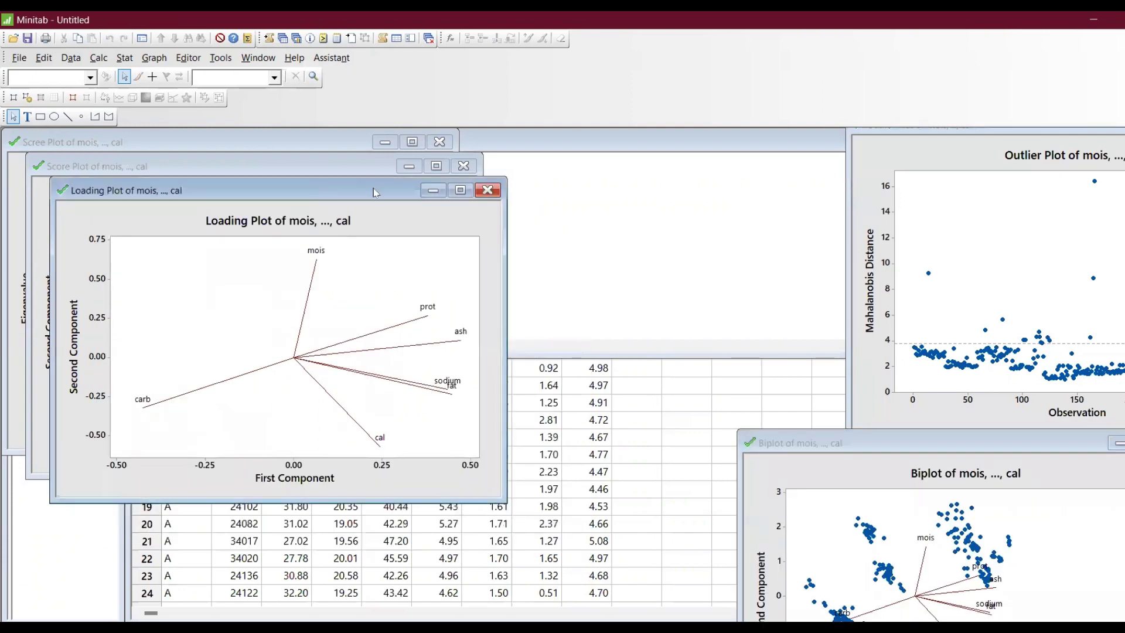
drag(375, 193, 790, 199)
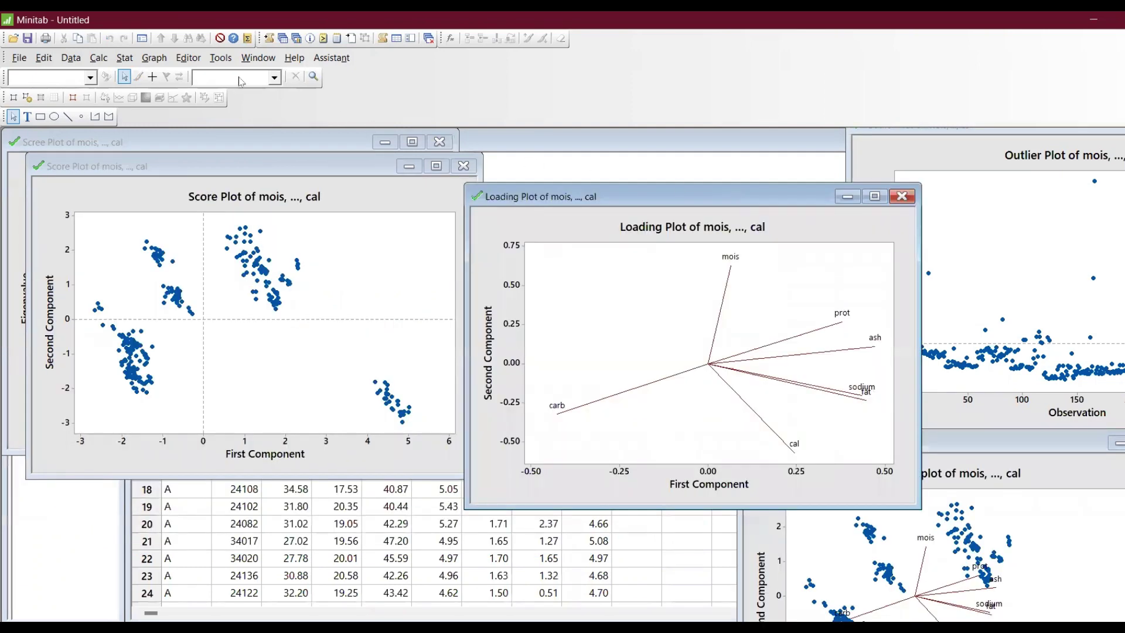
- Use the Layout Tool to combine the loading, scree, outlier, score and biplot graphs in a layout of 2 rows and 3 columns
click(181, 60)
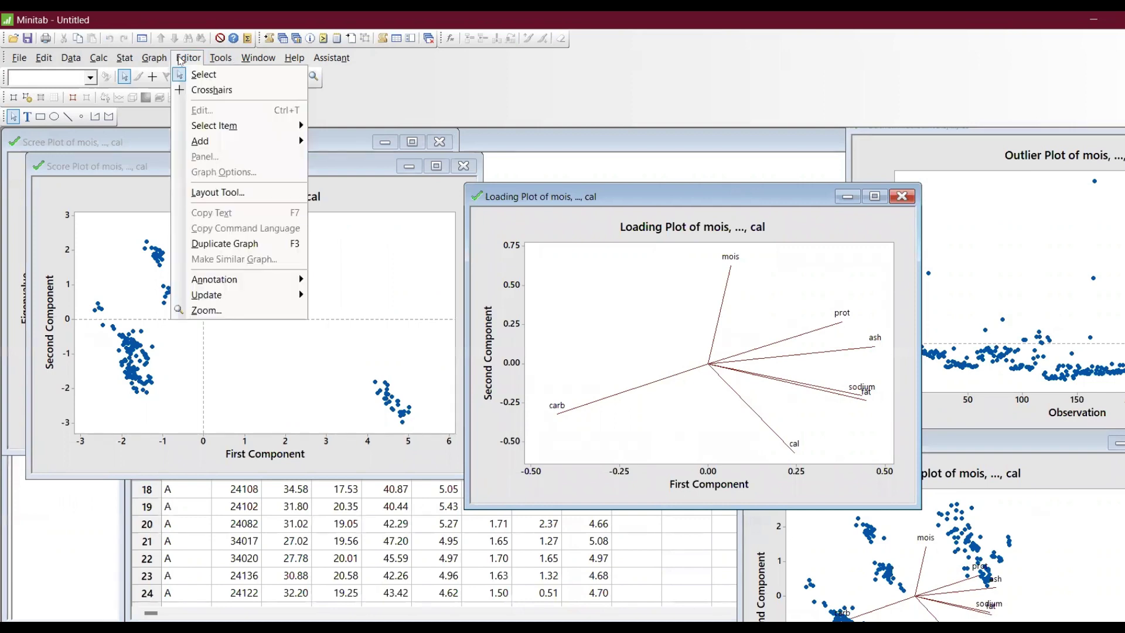
click(225, 193)
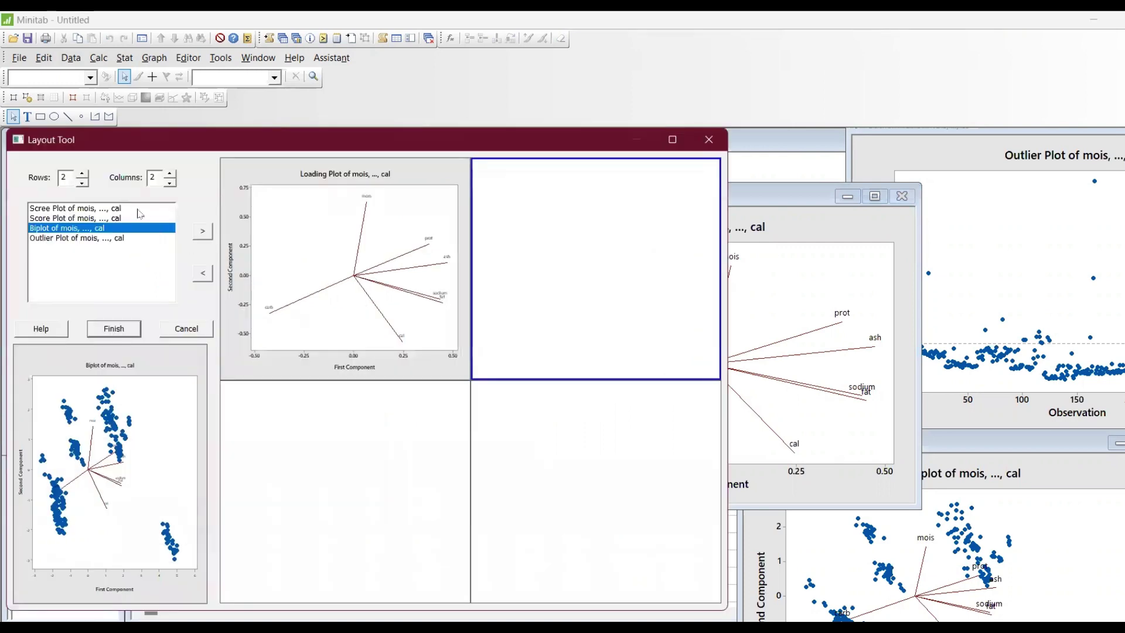
click(133, 208)
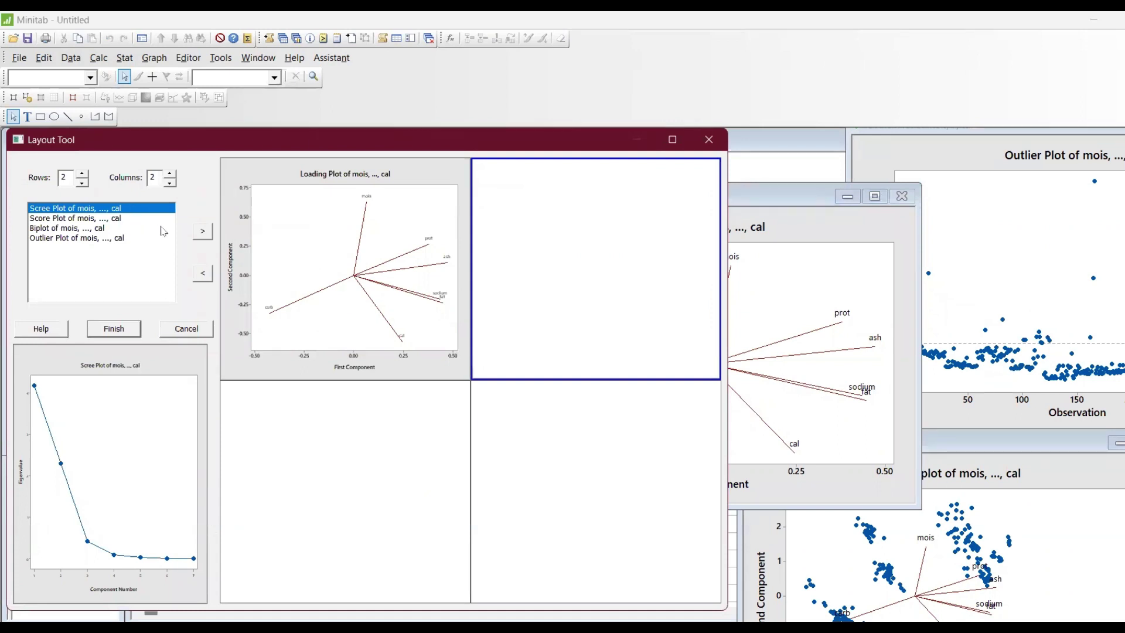
click(203, 232)
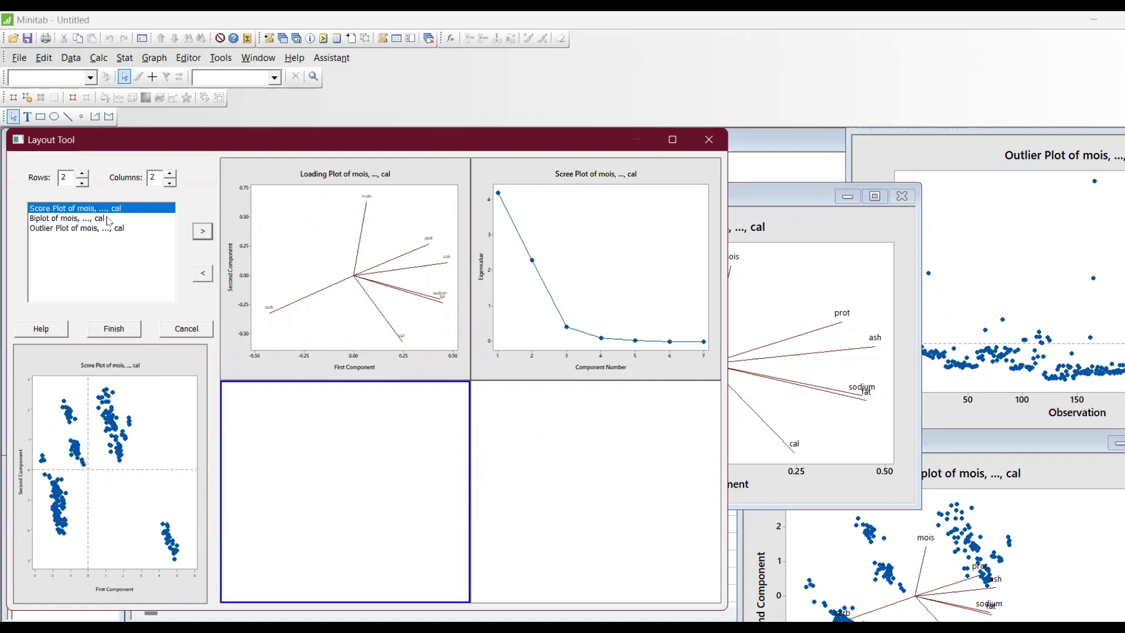
click(209, 231)
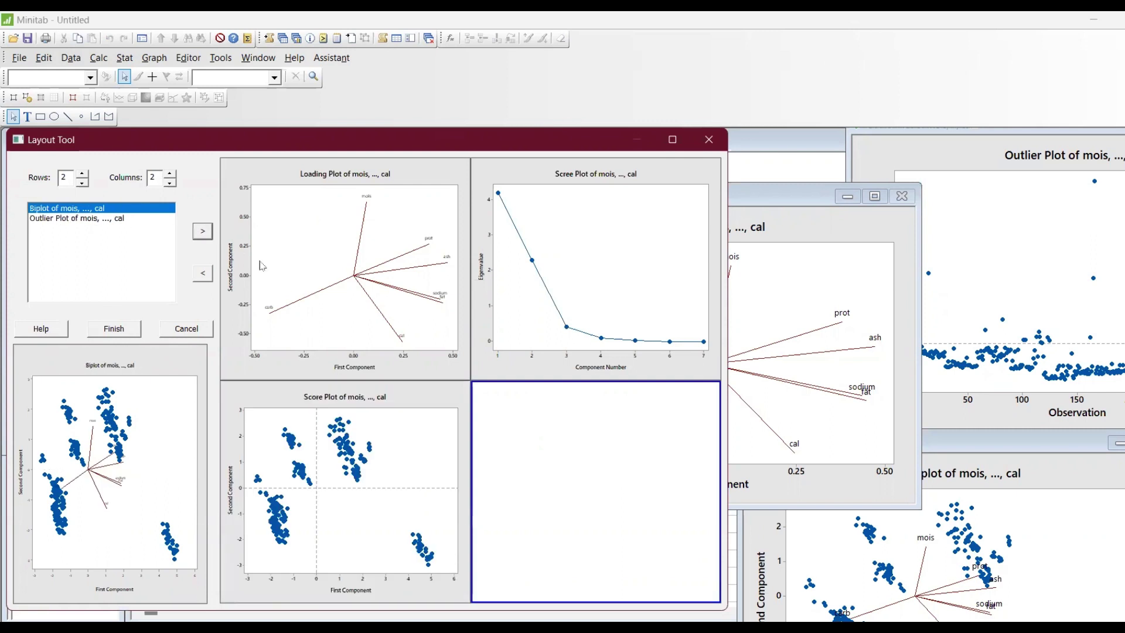
click(204, 232)
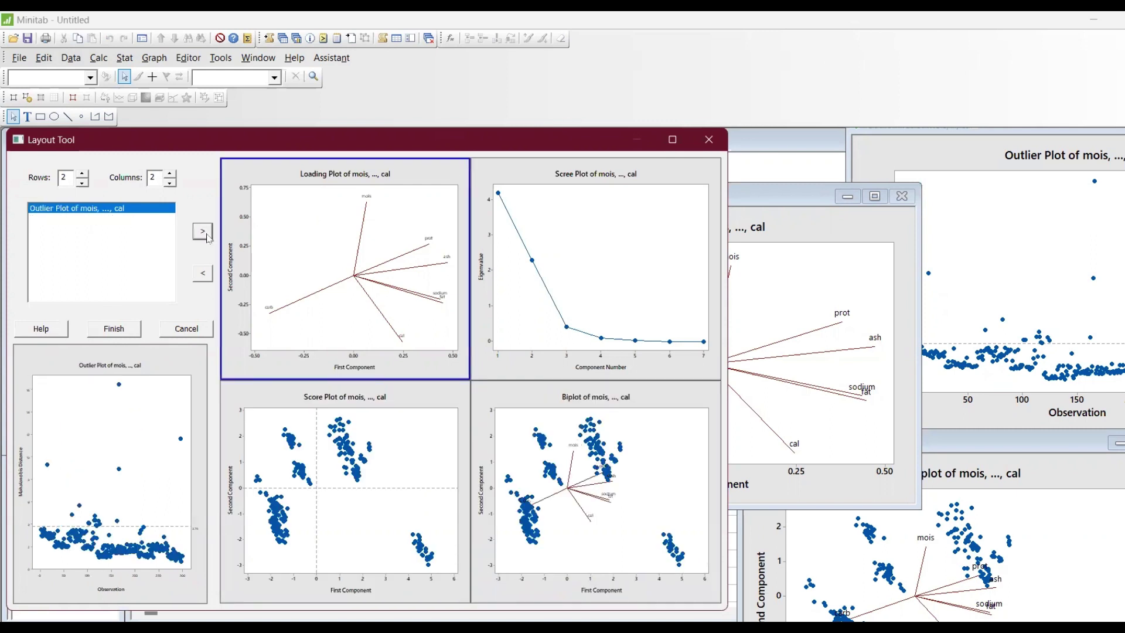
click(169, 174)
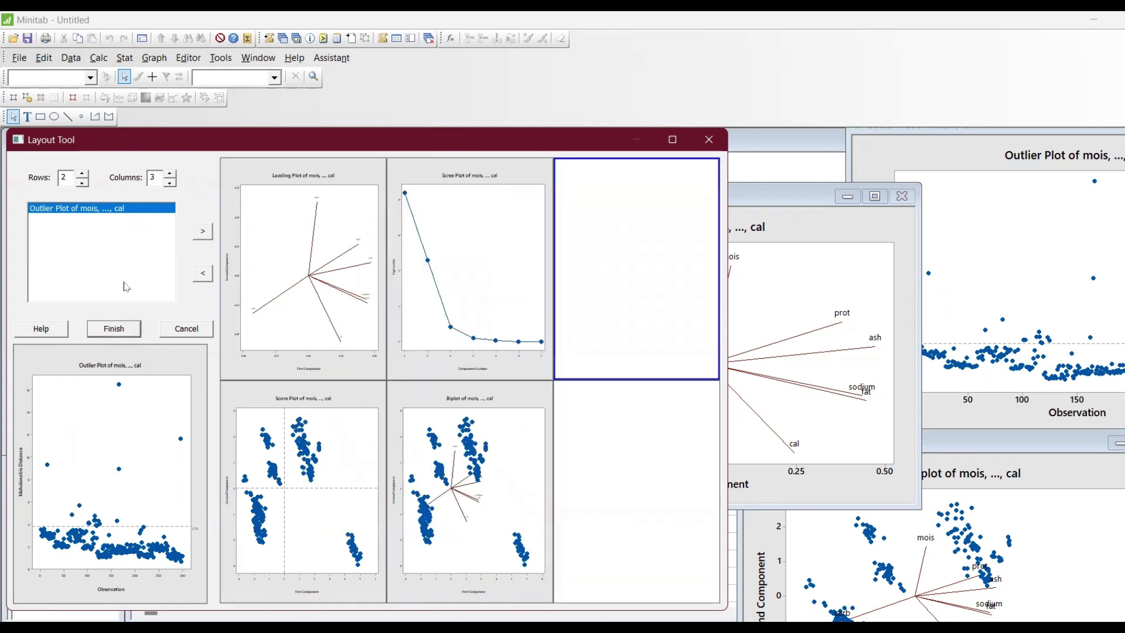
click(211, 234)
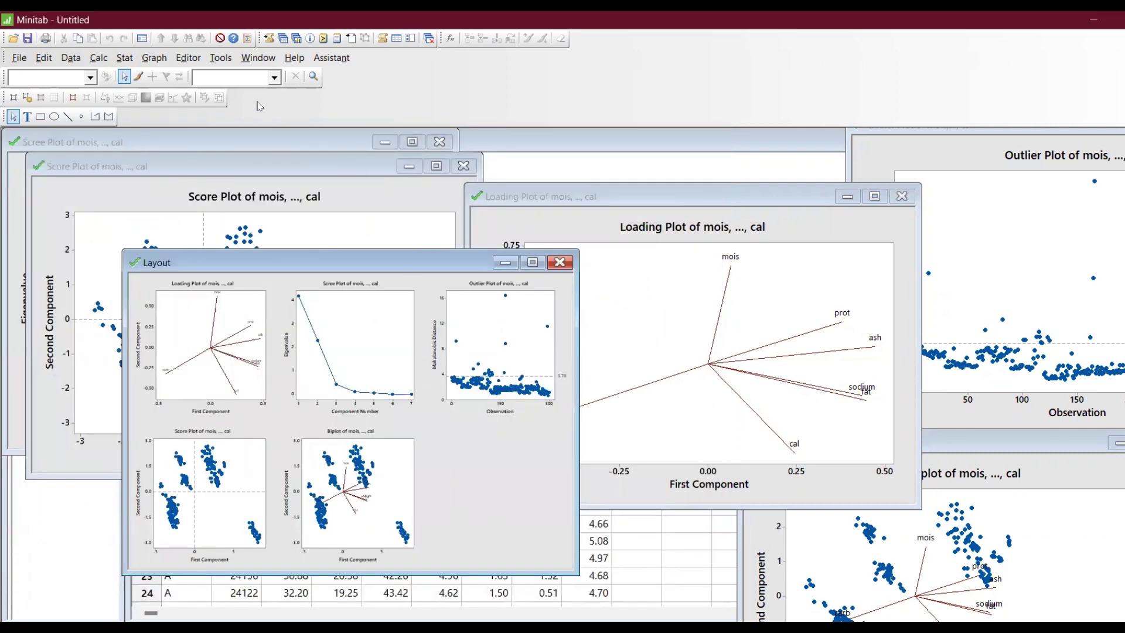
click(188, 57)
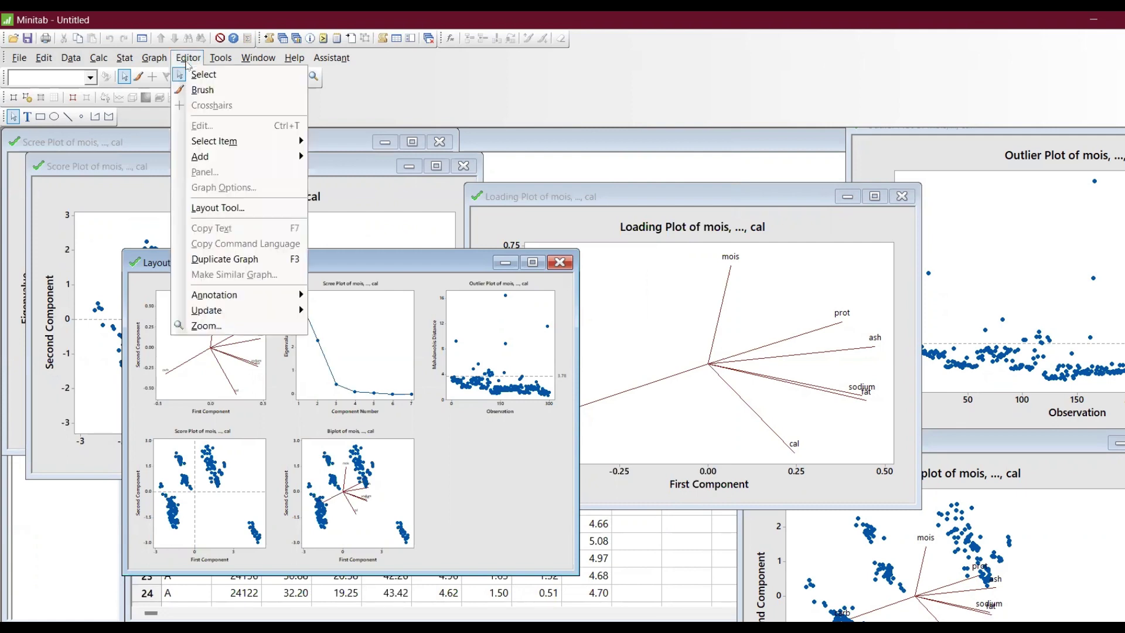
click(229, 209)
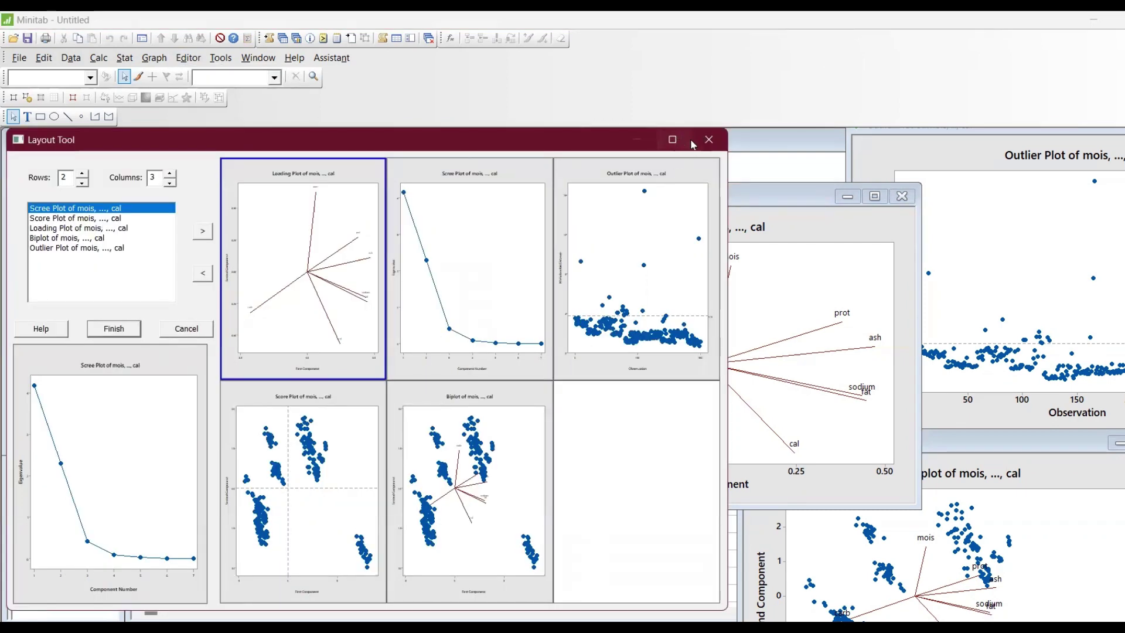
click(709, 140)
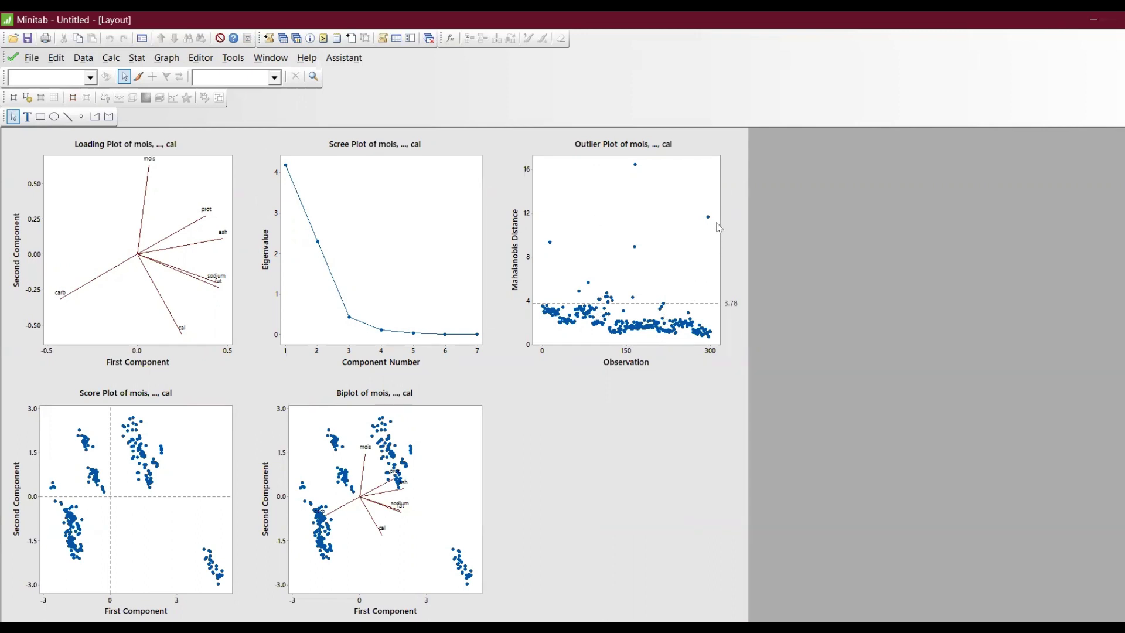
- Select the horizontal reference line in the outlier plot of the combined layout
click(692, 303)
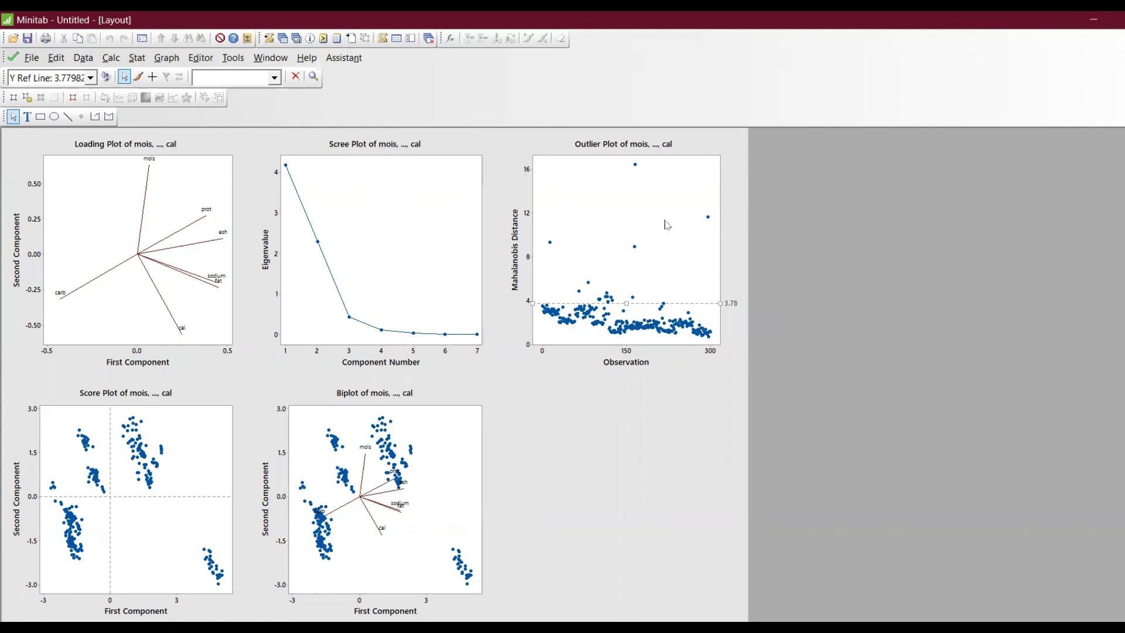
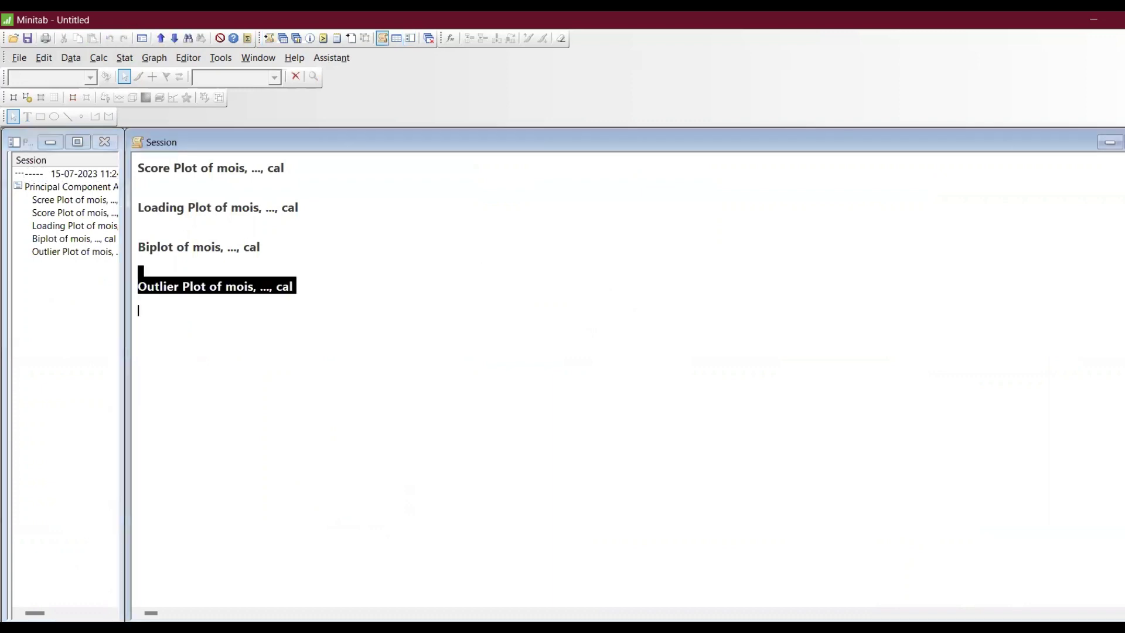
- Examine the eigenvalues and the cumulative proportions in the correlation-matrix eigenanalysis of the session output
key(Right)
key(Up)
key(Up)
key(Up)
key(Up)
key(Up)
key(Up)
key(Up)
key(Up)
key(Up)
key(Up)
key(Up)
key(Up)
key(Up)
key(Up)
key(Up)
key(Up)
key(Up)
key(Up)
key(Up)
key(Up)
key(Up)
key(Up)
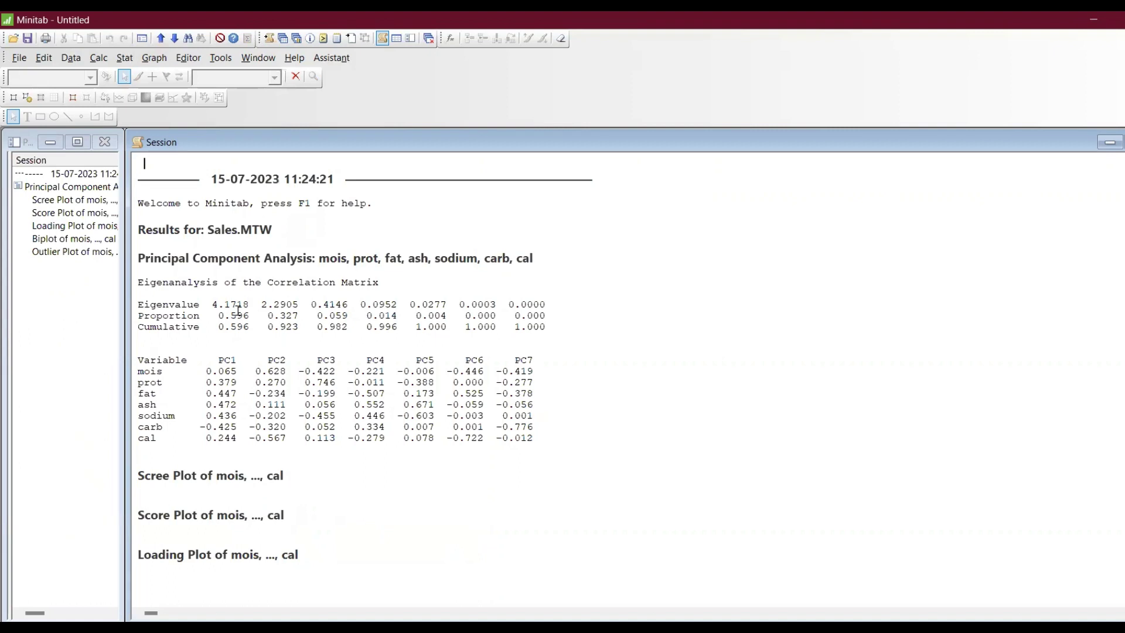
drag(212, 305, 304, 308)
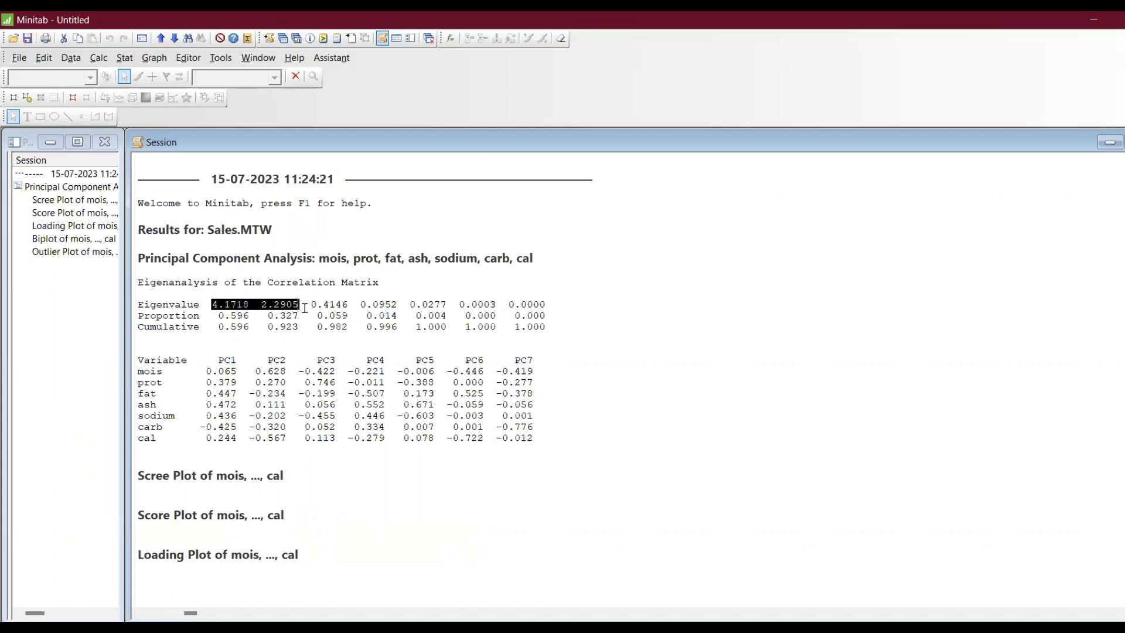
drag(138, 327, 573, 323)
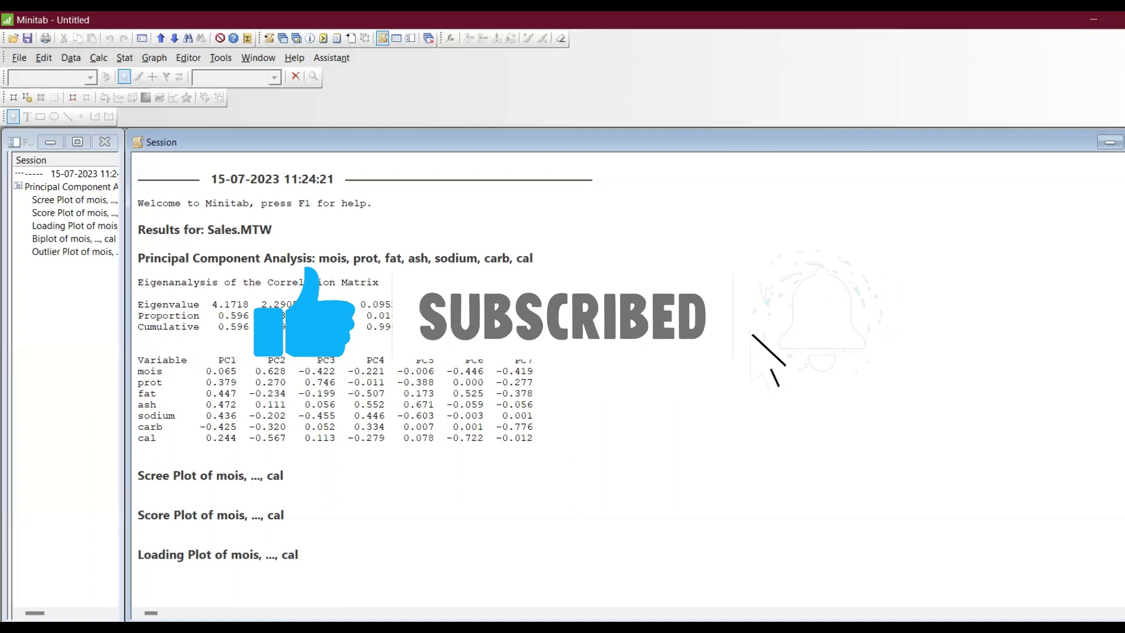
drag(267, 327, 394, 327)
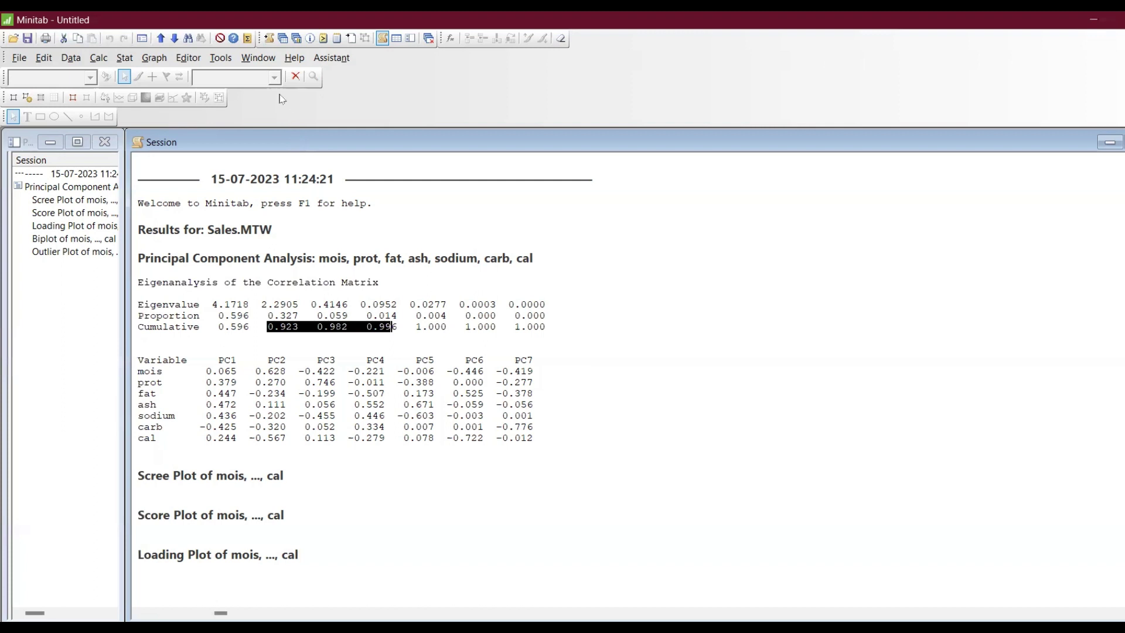
- Rerun the principal components analysis on mois-cal with 5 components, the correlation matrix and all five plots, and reposition the resulting biplot
click(123, 58)
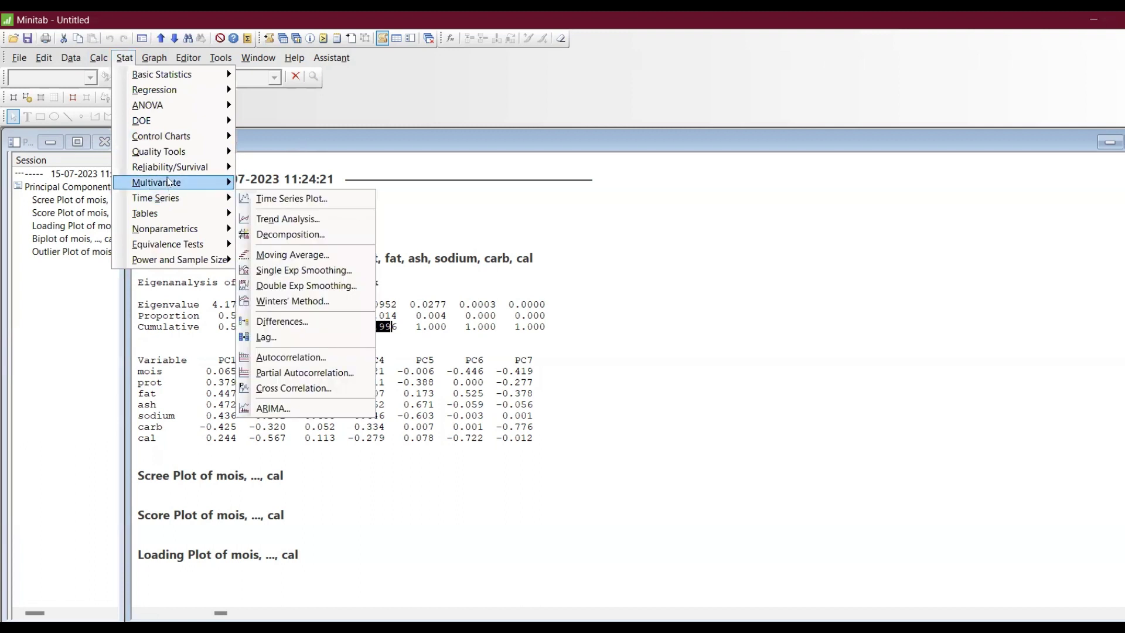
mouse_move(169, 182)
mouse_move(214, 170)
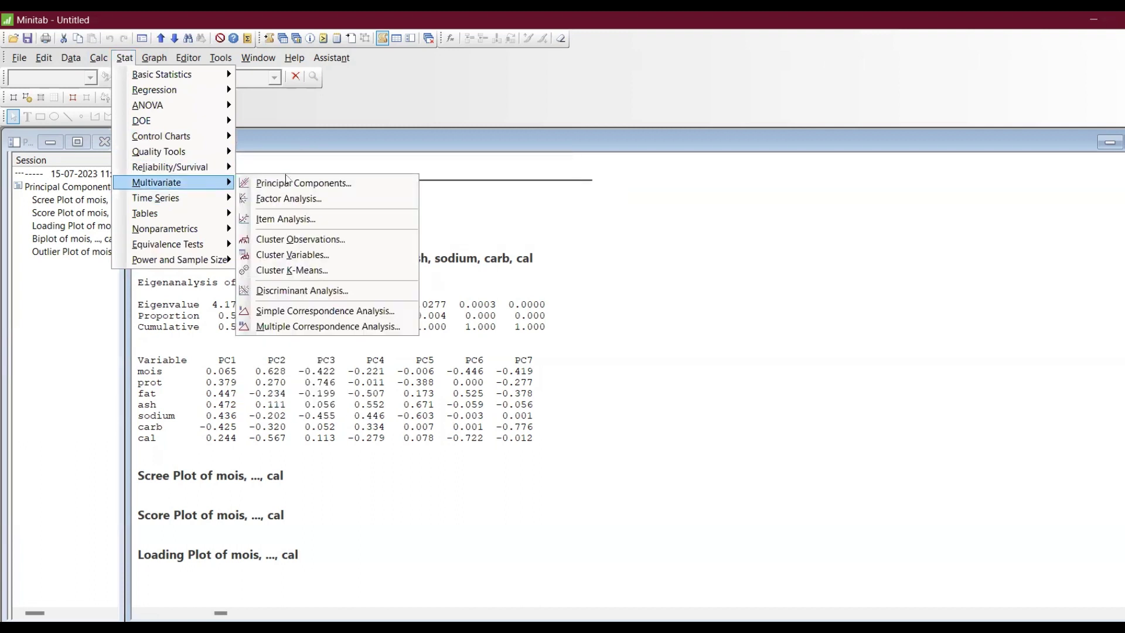
click(294, 184)
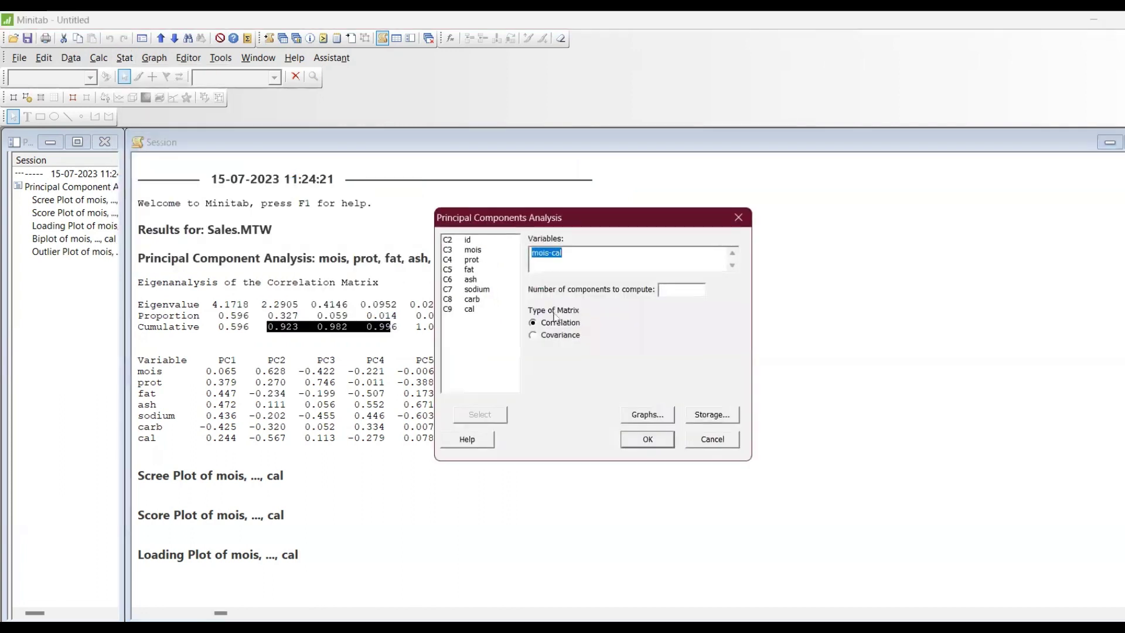
click(561, 336)
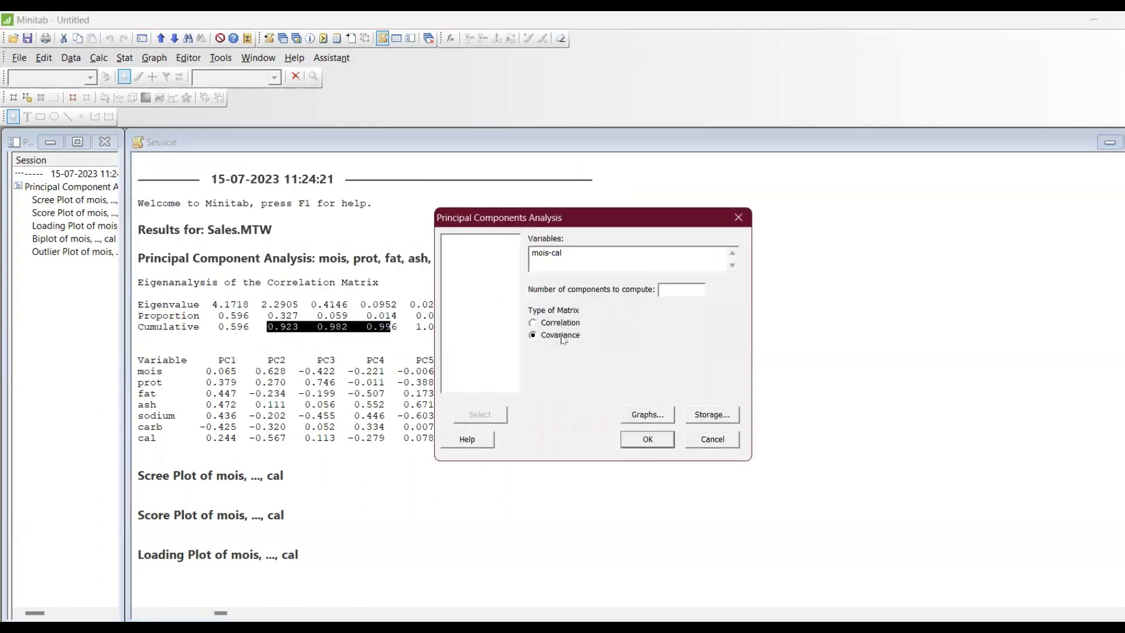
click(558, 324)
text(5)
click(653, 422)
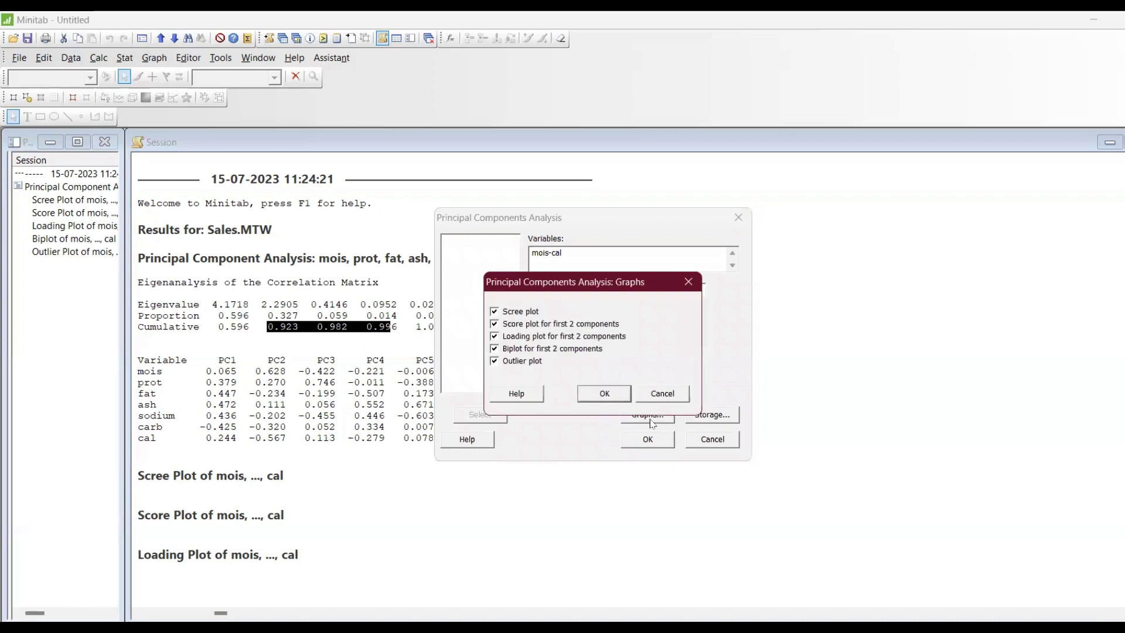
click(613, 400)
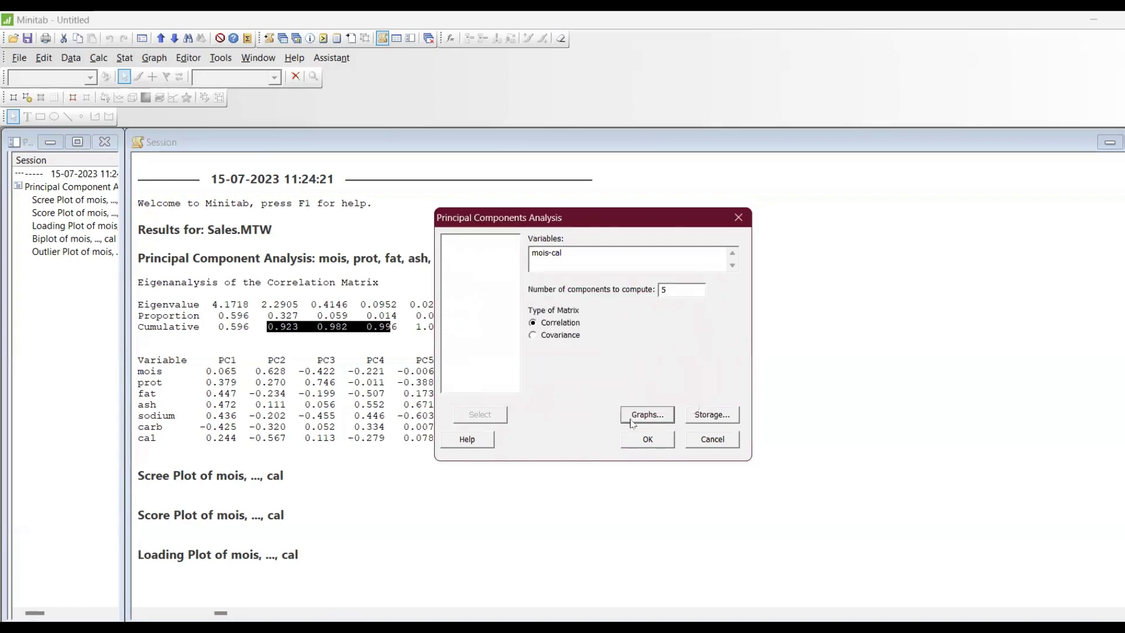
click(651, 441)
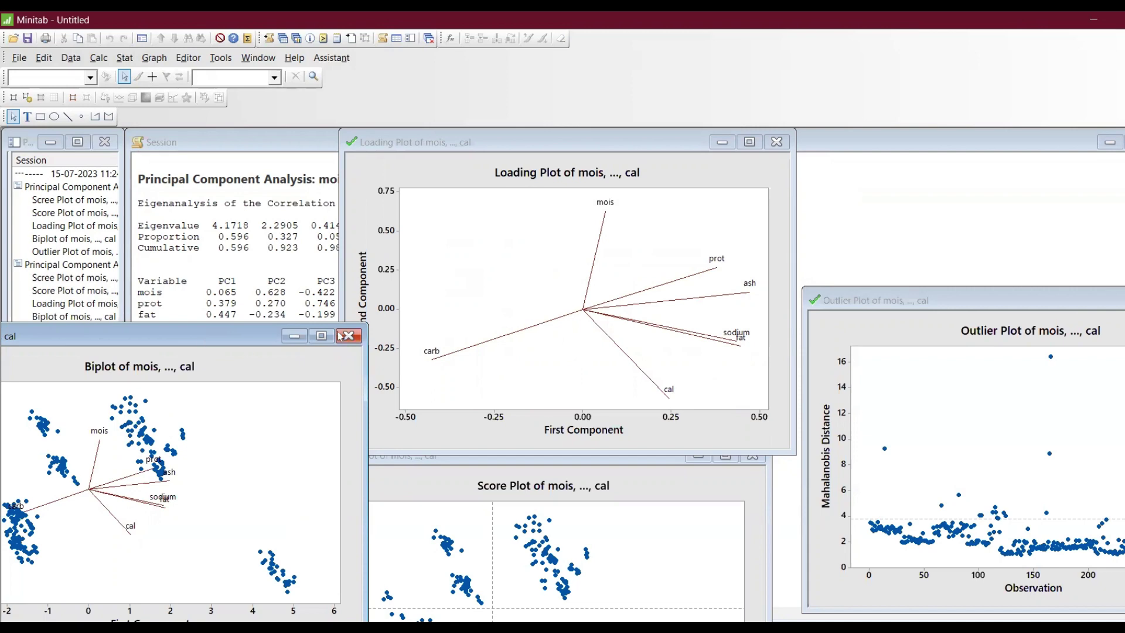
drag(337, 336, 445, 301)
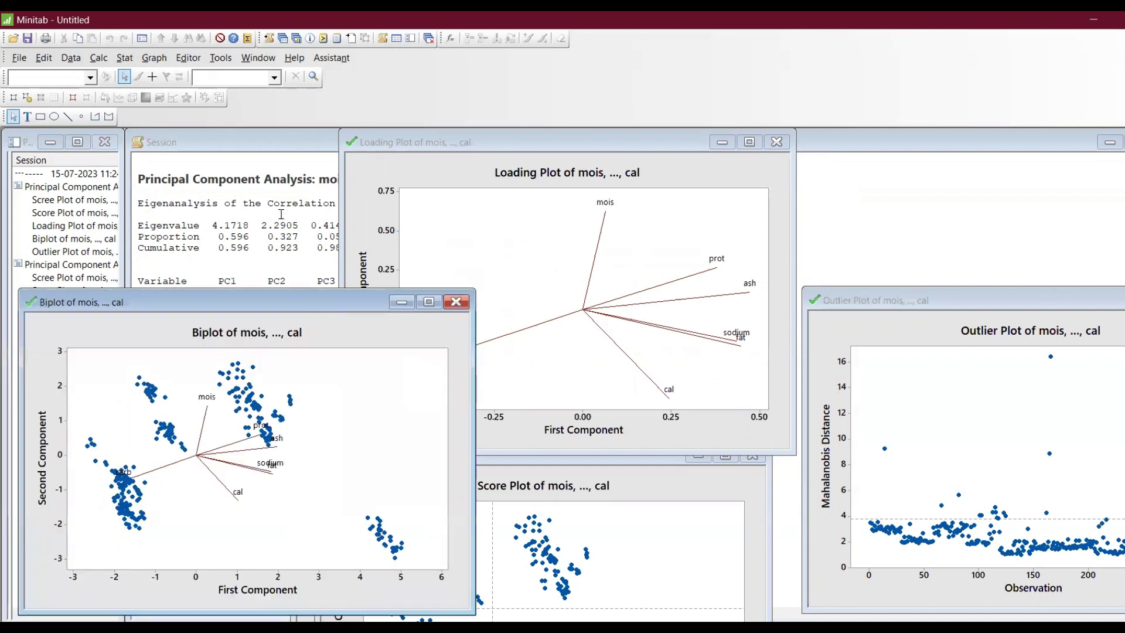
- Rerun the principal components analysis on mois-cal using the covariance matrix and 5 components
key(ctrl+e)
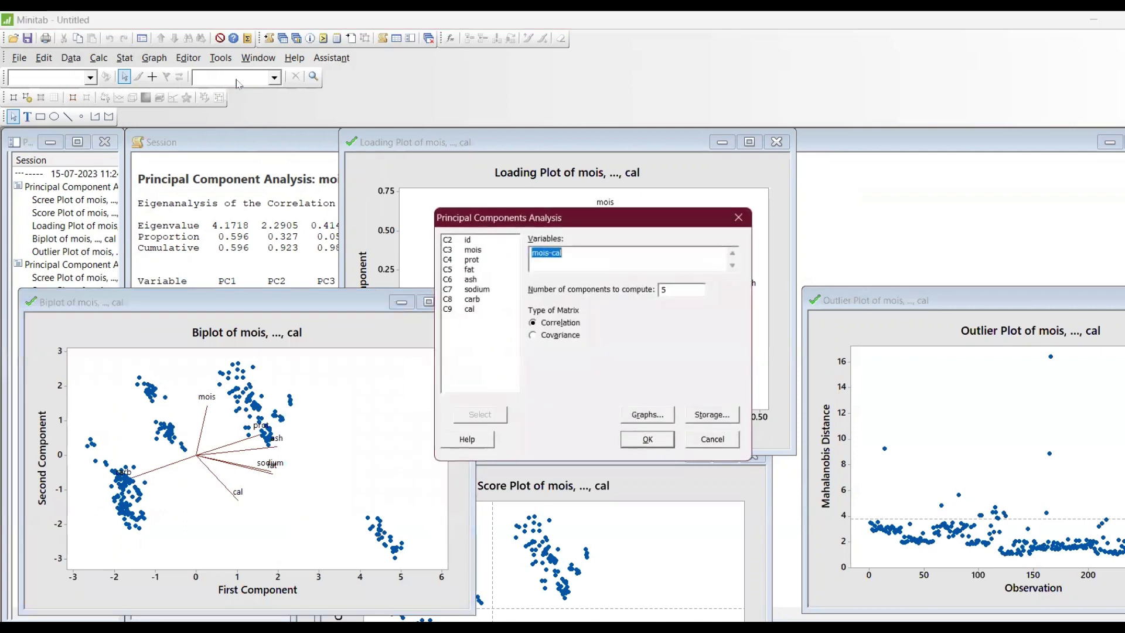
click(554, 331)
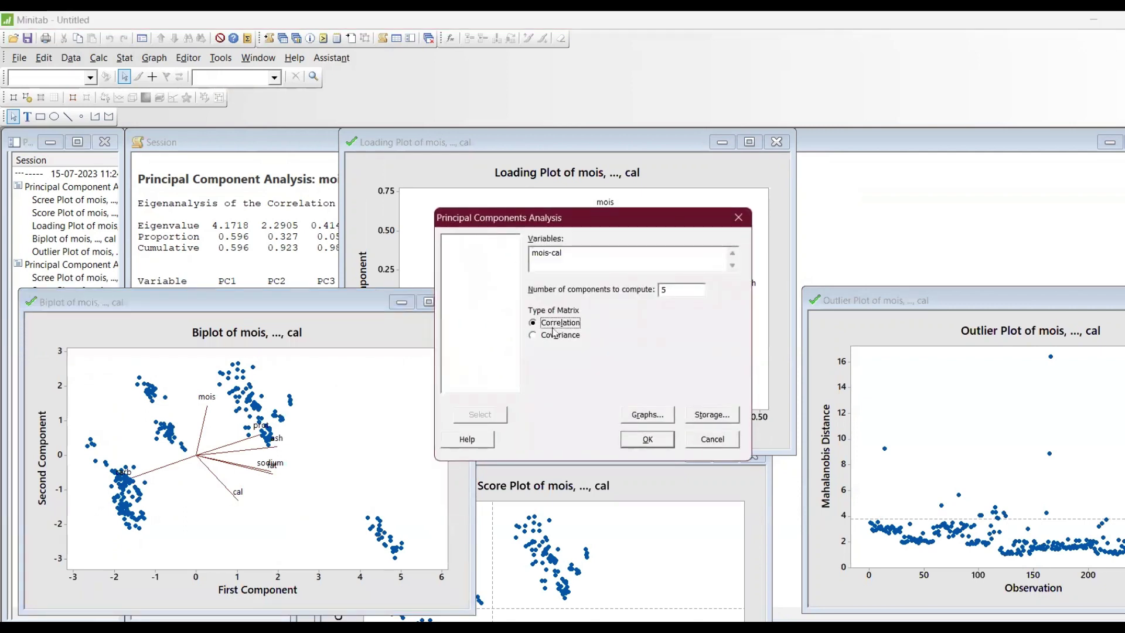
click(557, 337)
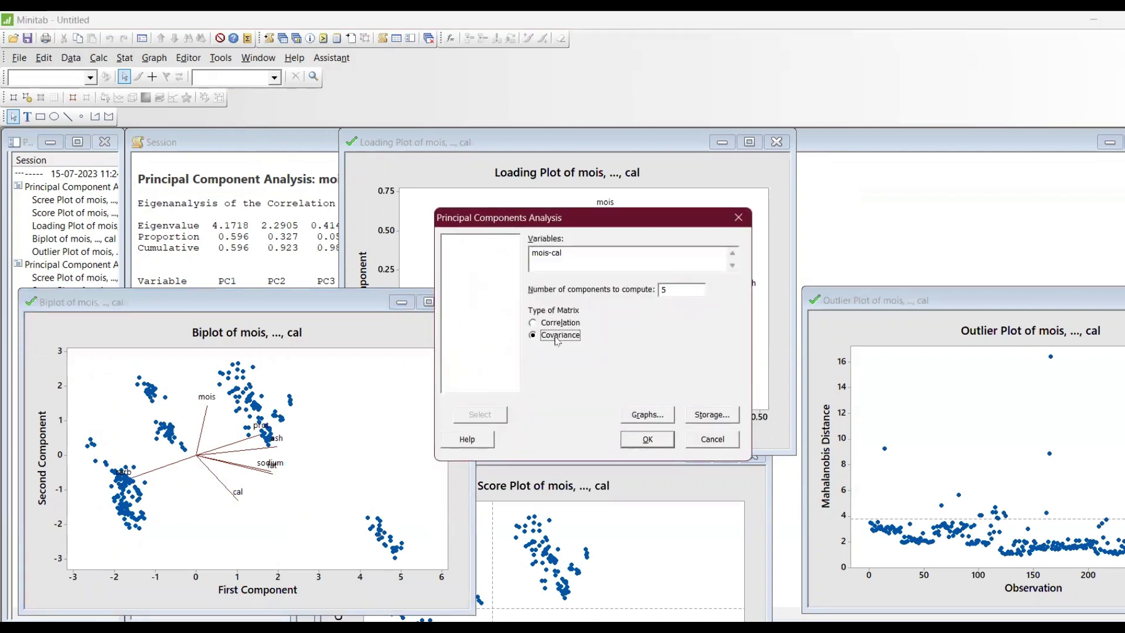
click(666, 444)
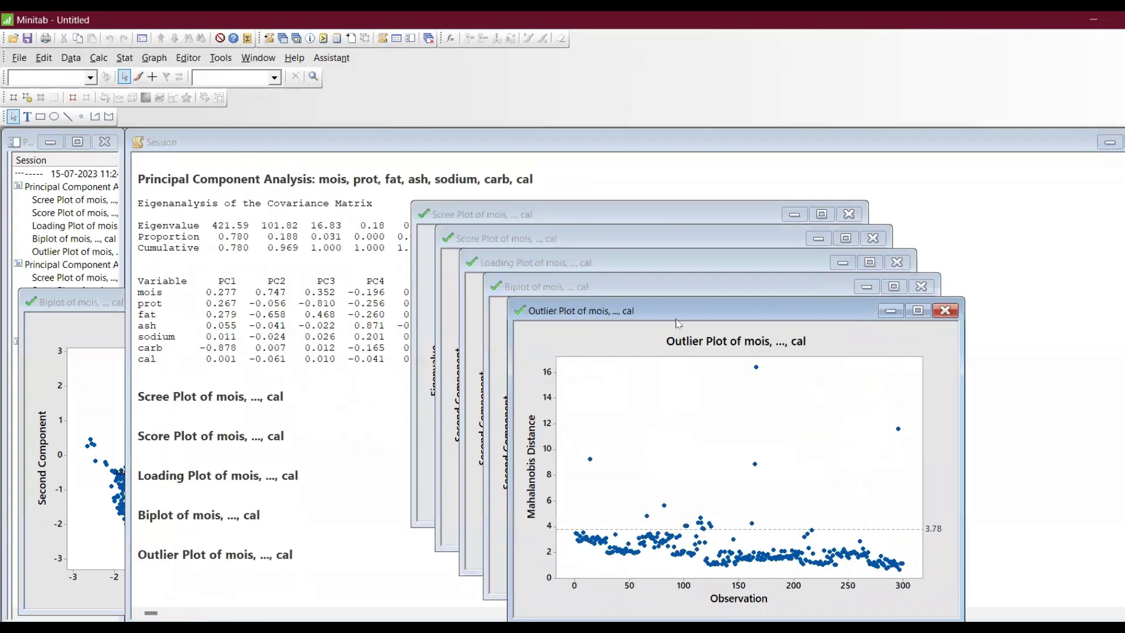
- Move the covariance-based outlier plot and biplot aside to uncover the loading plot
drag(680, 314, 63, 310)
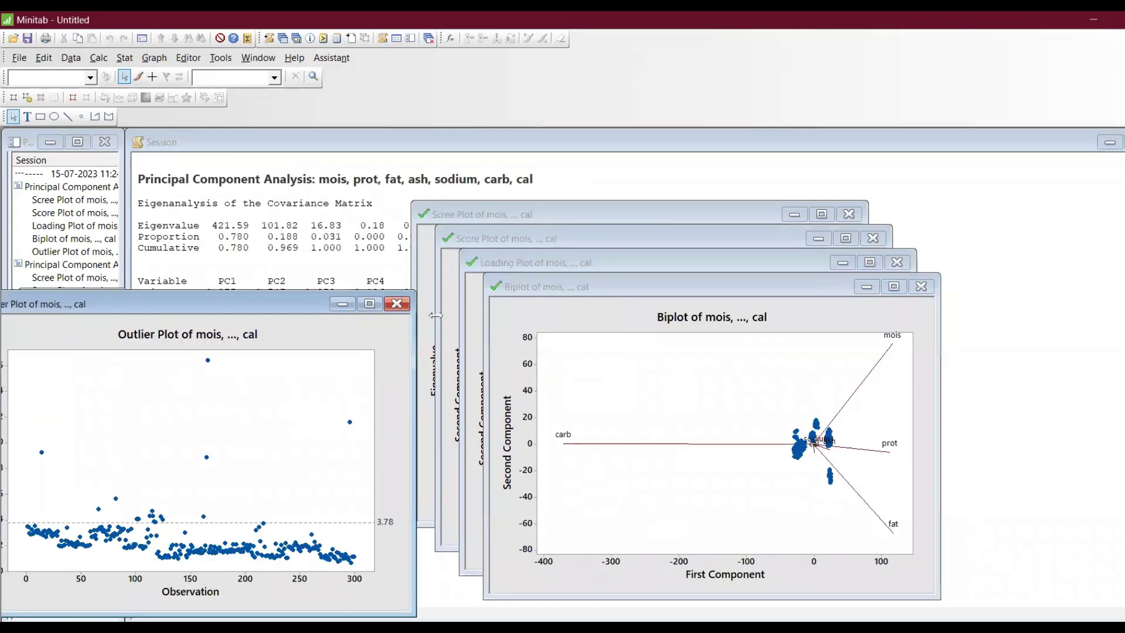
click(583, 297)
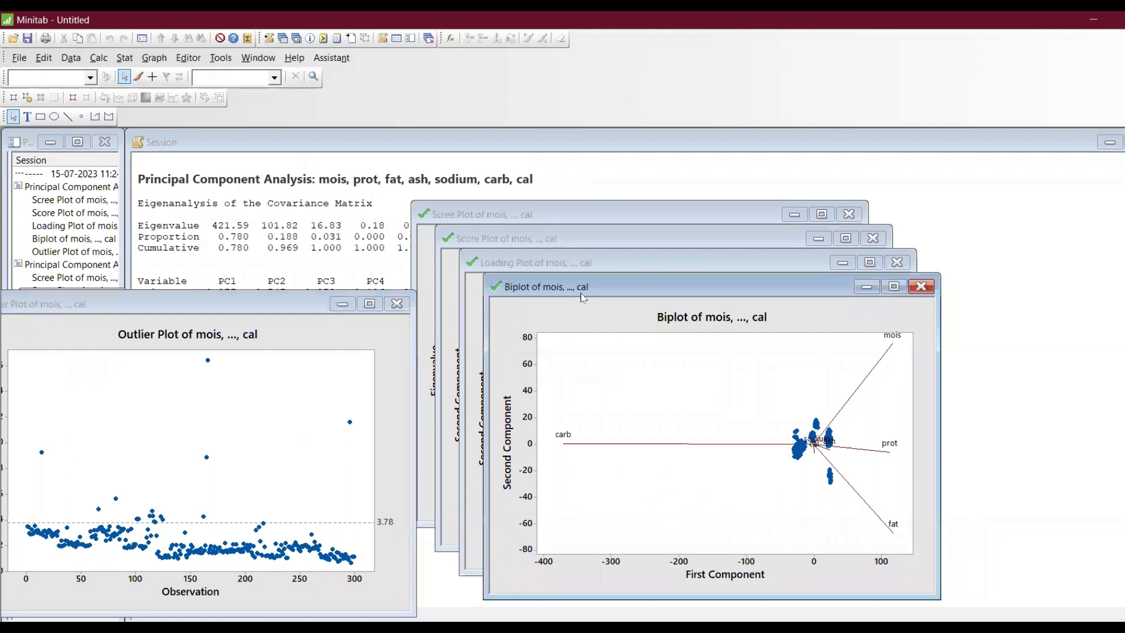
drag(583, 298, 688, 534)
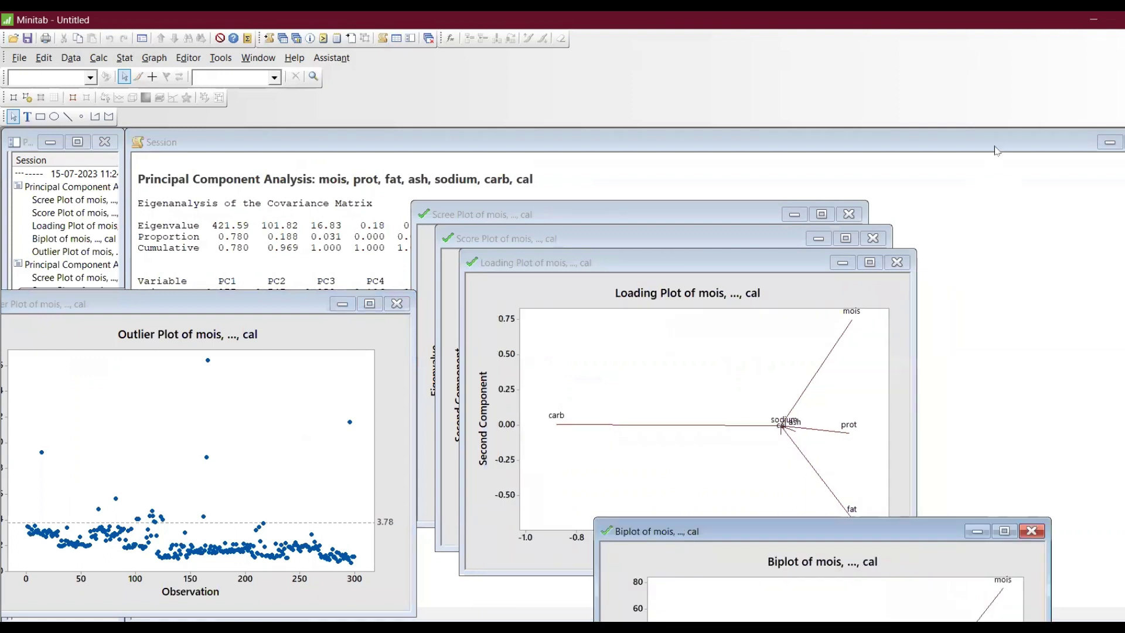